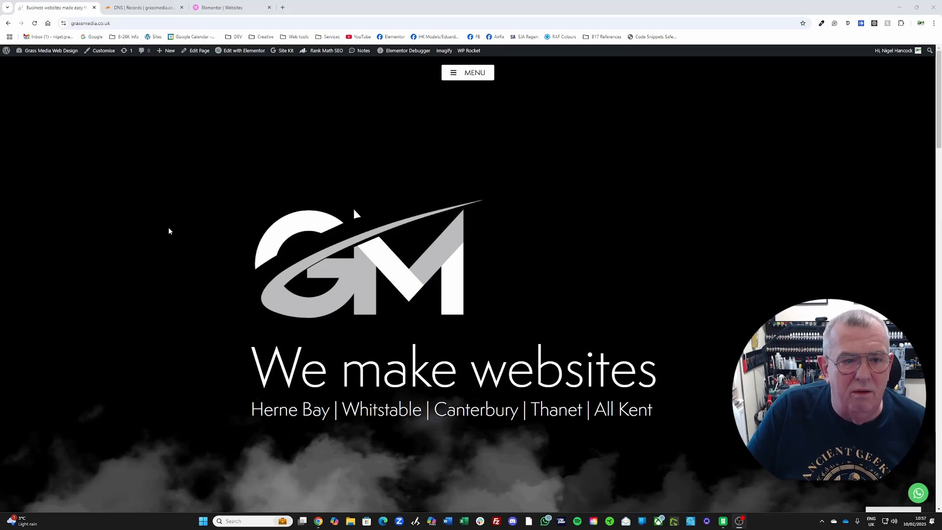
- Start migrating an existing site to Elementor hosting under the existing Elementor Hosting - Scale subscription
left_click(229, 8)
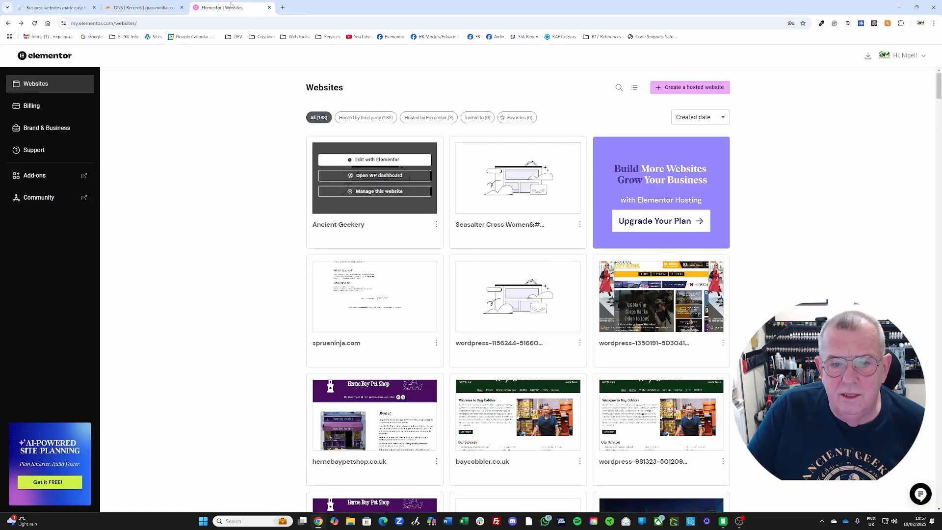
left_click(674, 89)
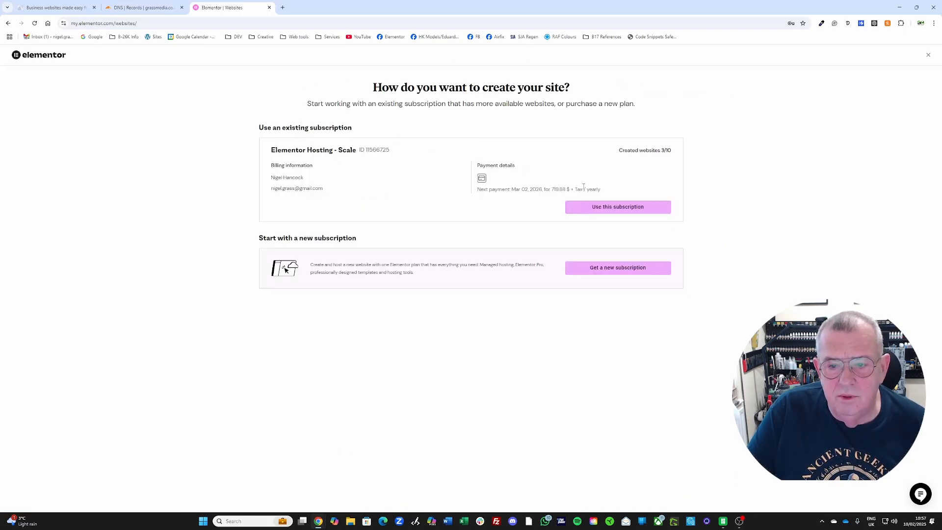
left_click(594, 207)
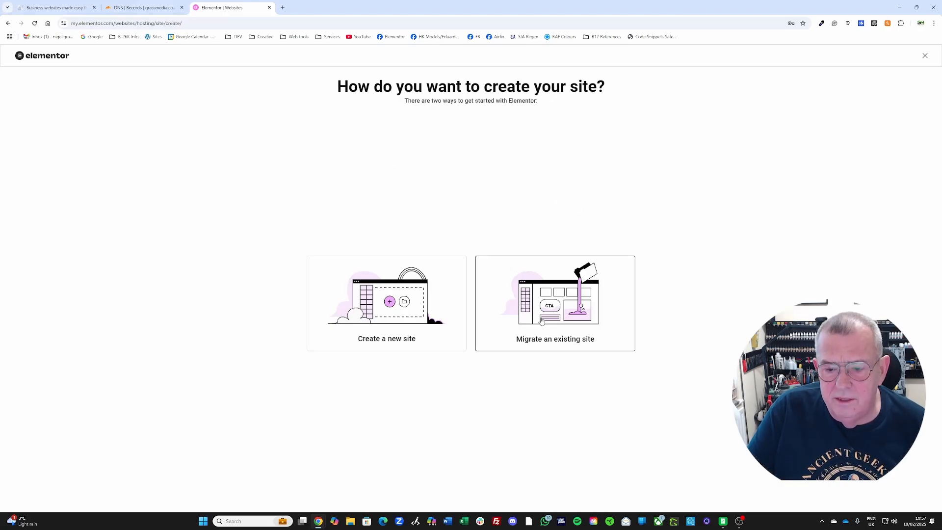
left_click(541, 322)
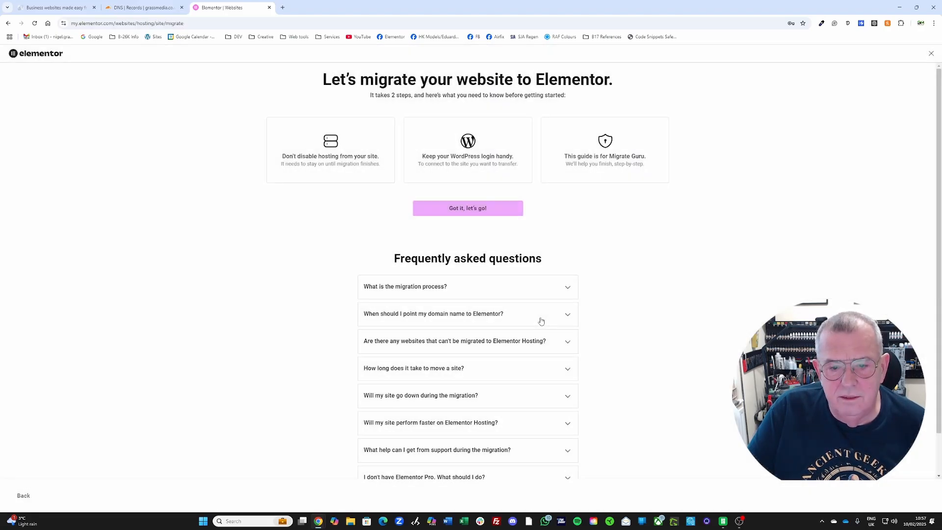
left_click(450, 209)
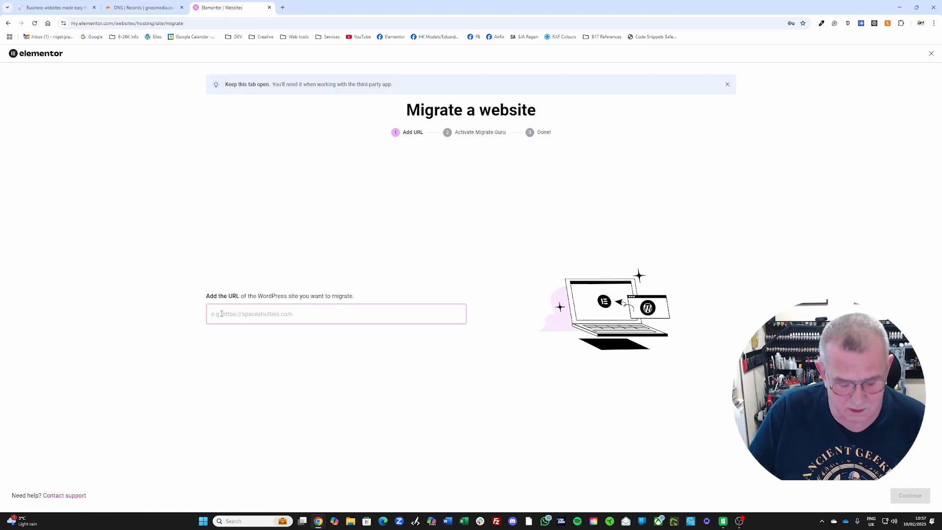
type("https://grassmedia.co.uk")
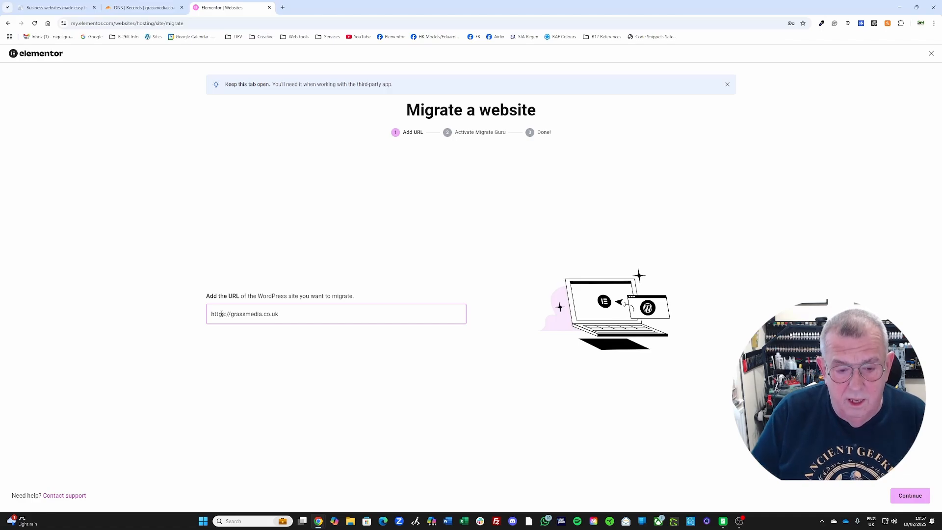
left_click(899, 498)
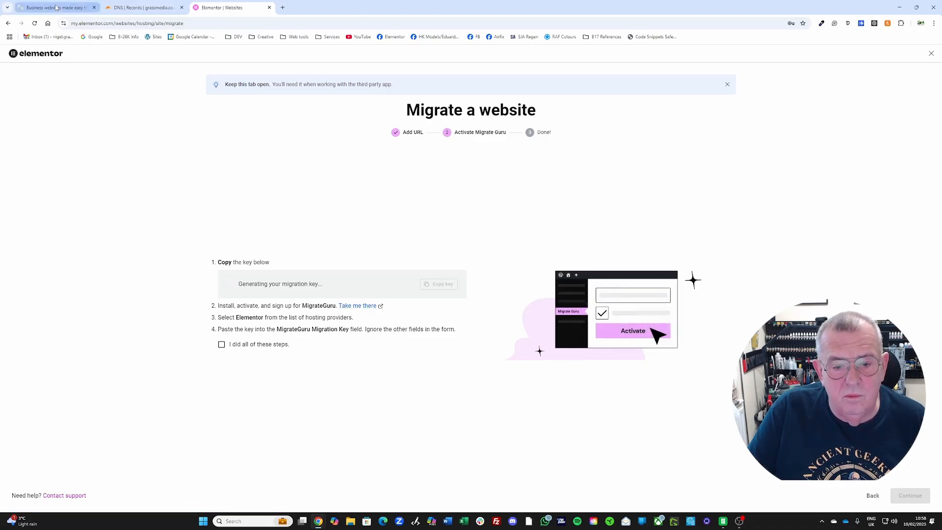
- Find the Migrate Guru plugin in the WordPress admin of grassmedia.co.uk, then install and activate it
left_click(56, 8)
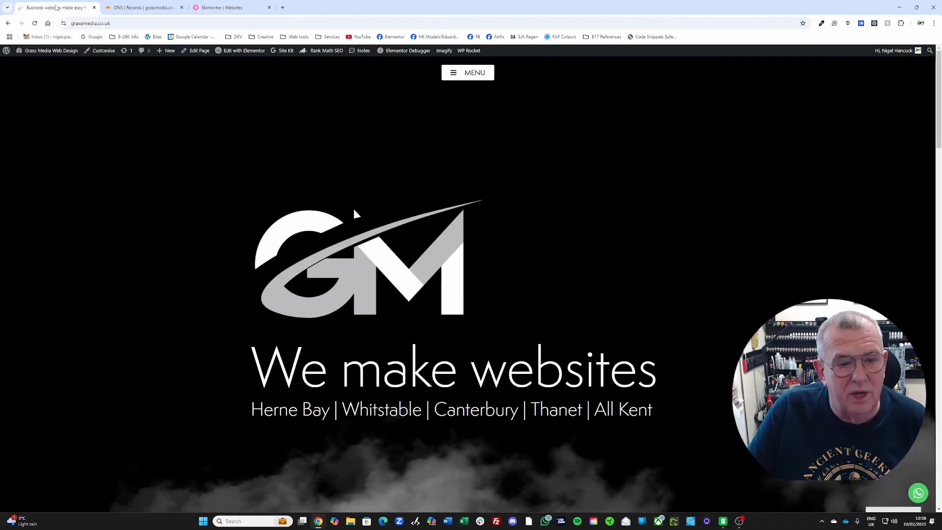
left_click(28, 63)
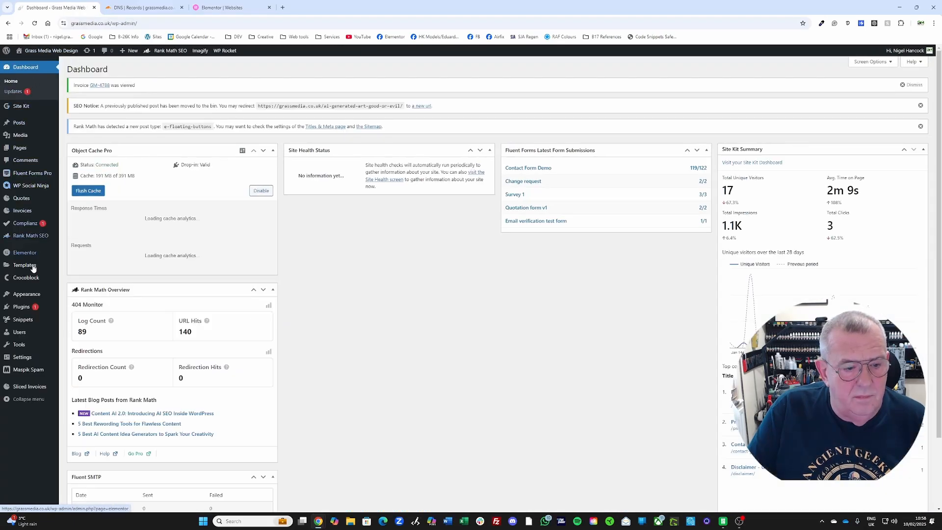
mouse_move(21, 307)
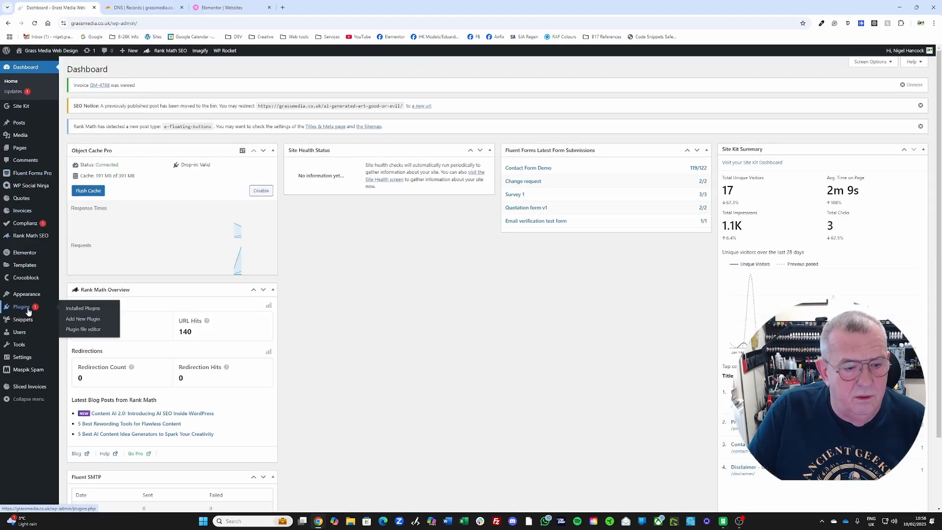
left_click(83, 319)
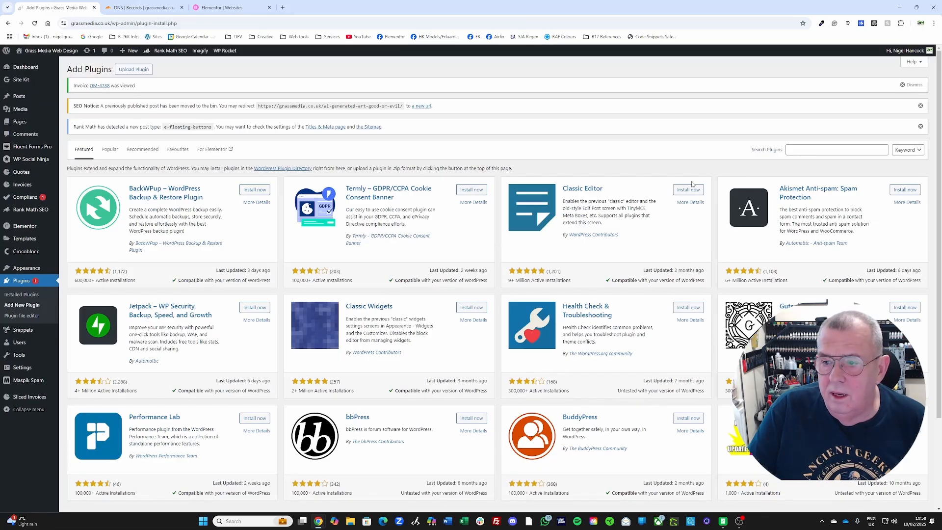
left_click(830, 147)
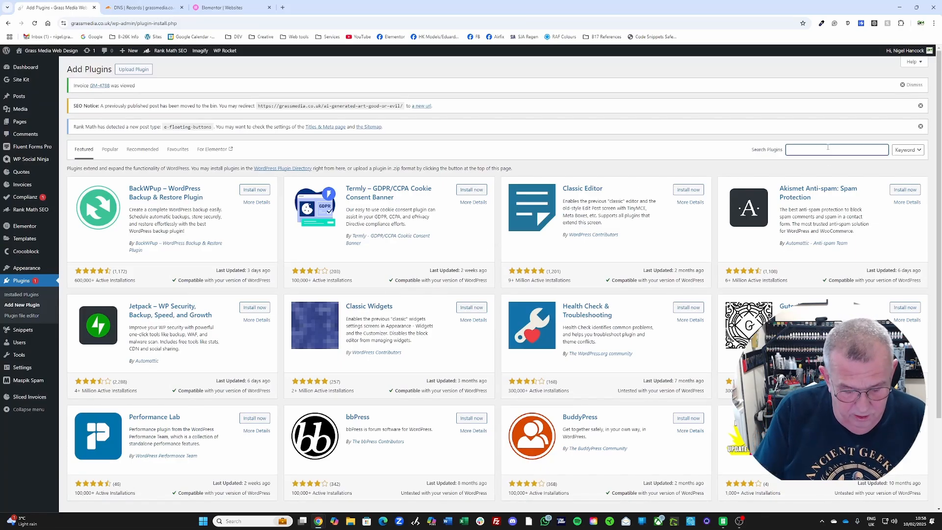
type("Migrate Guru")
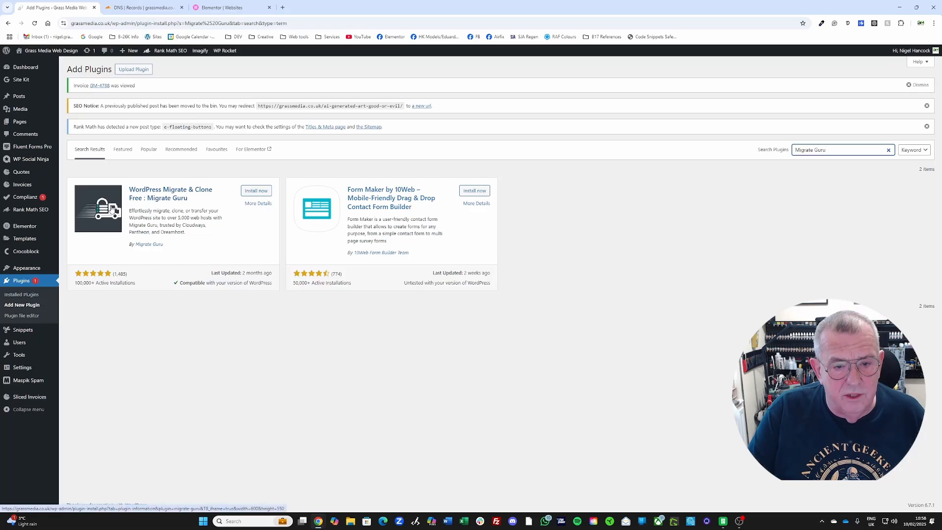
left_click(251, 193)
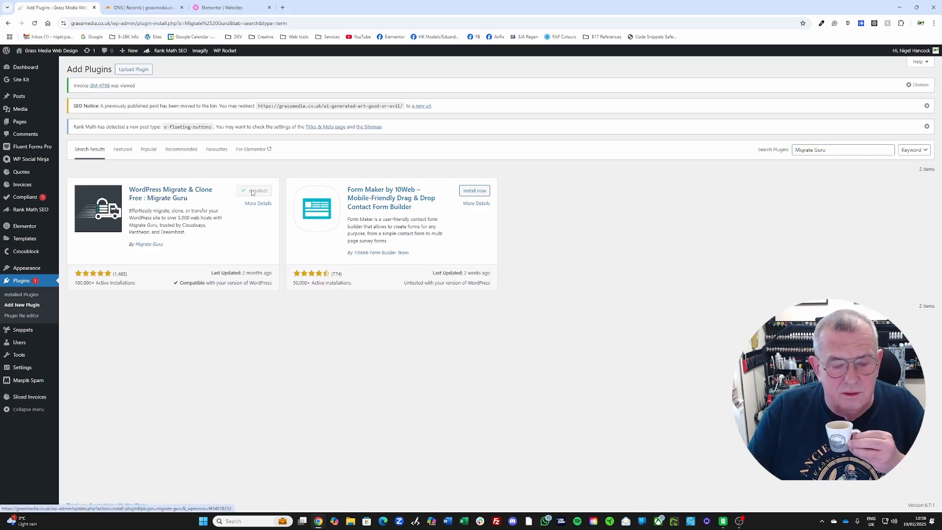
left_click(251, 193)
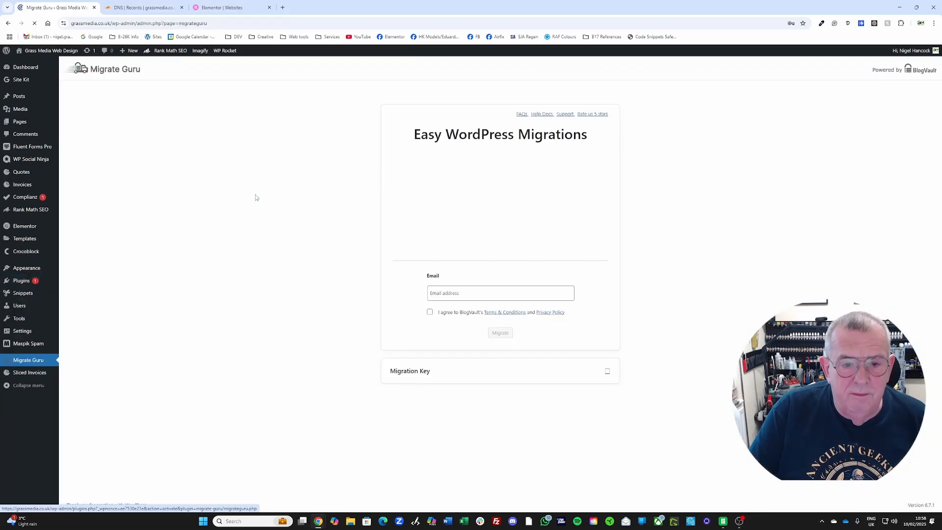
- Start Migrate Guru with BlogVault's terms accepted and Elementor as the destination host, and mark Elementor's migration instructions as all done
left_click(431, 313)
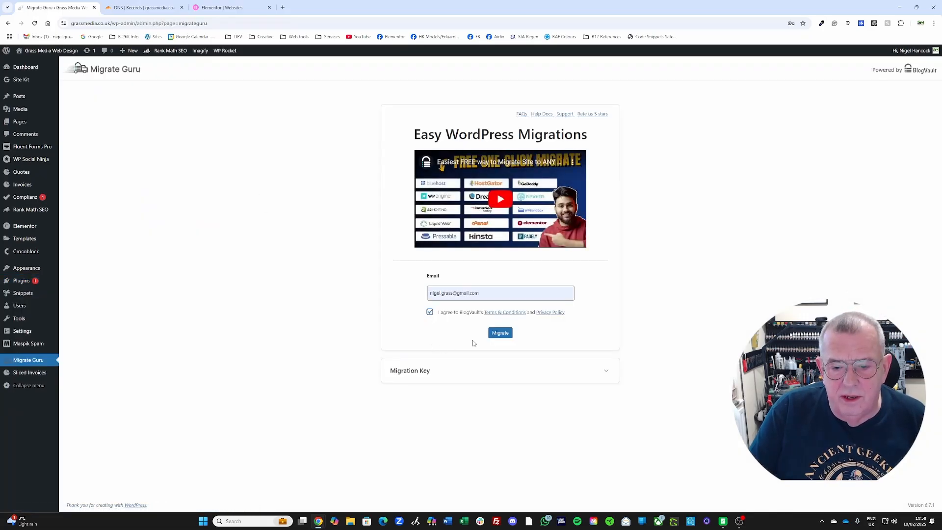
left_click(501, 333)
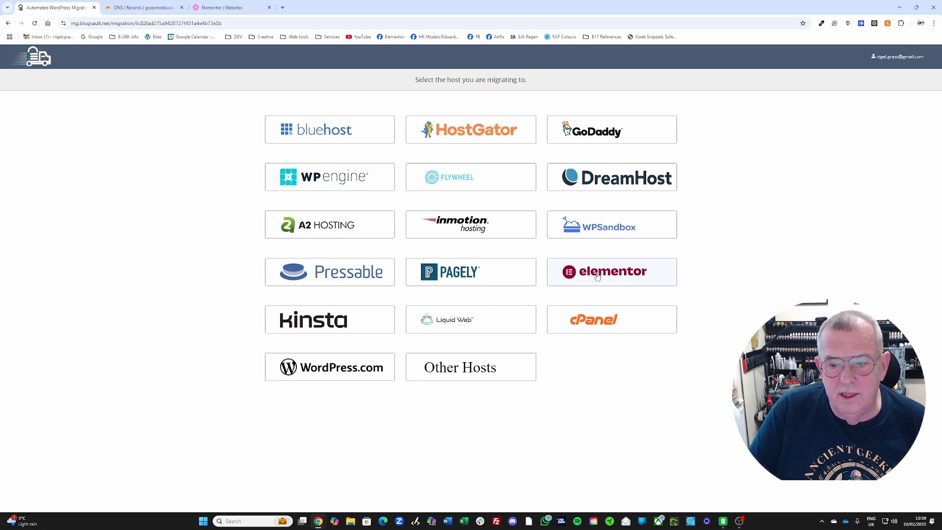
left_click(217, 11)
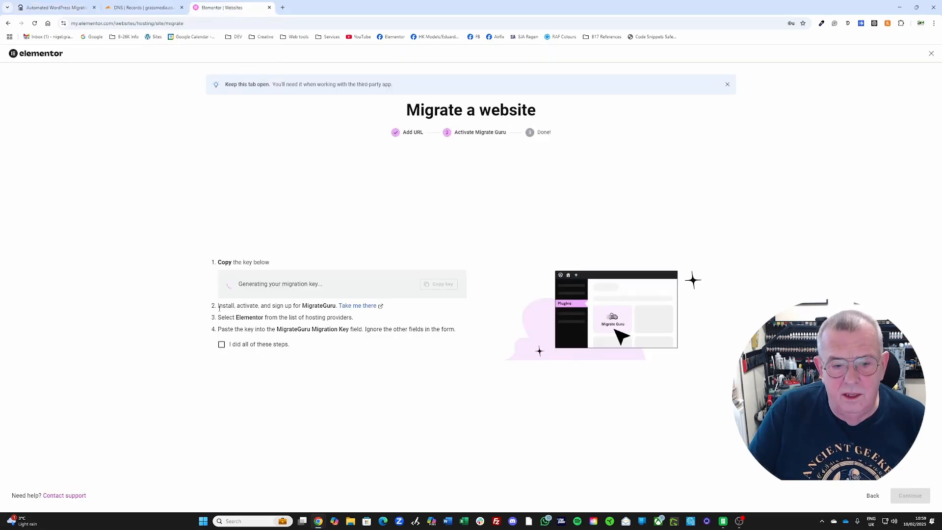
left_click(221, 344)
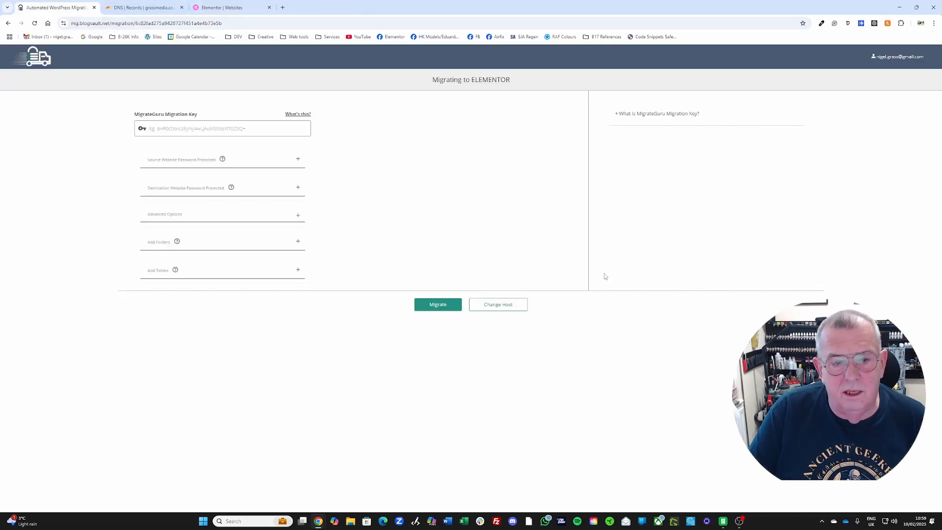
- Check whether Elementor has generated the migration key, and review the Cloudflare DNS records of grassmedia.co.uk
left_click(223, 8)
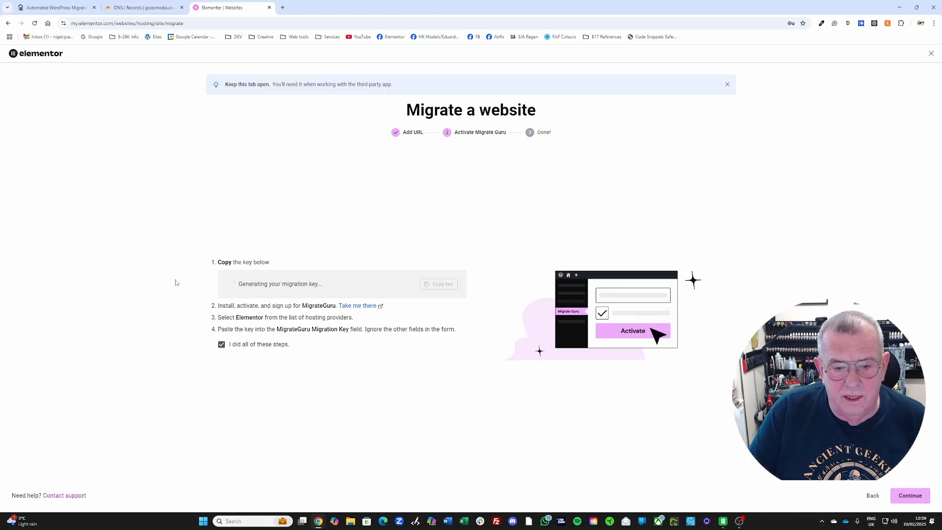
left_click(85, 9)
left_click(176, 127)
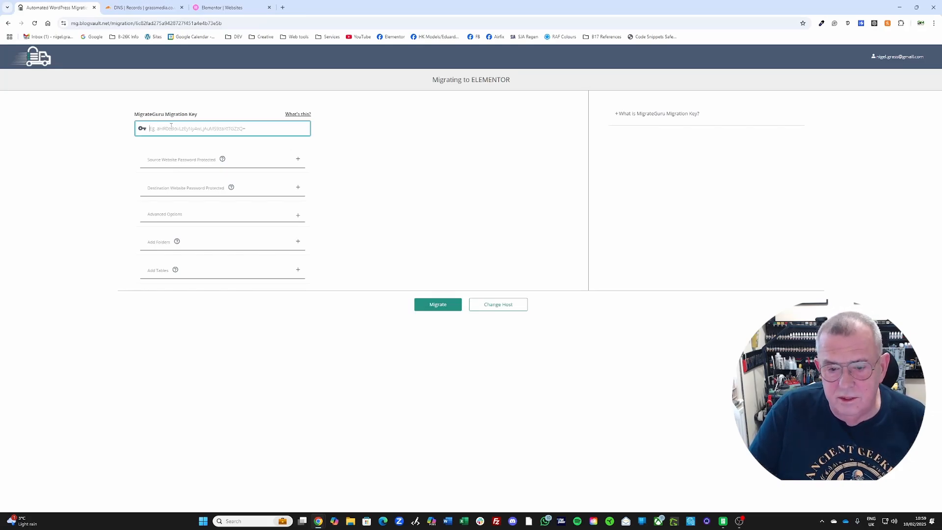
left_click(142, 7)
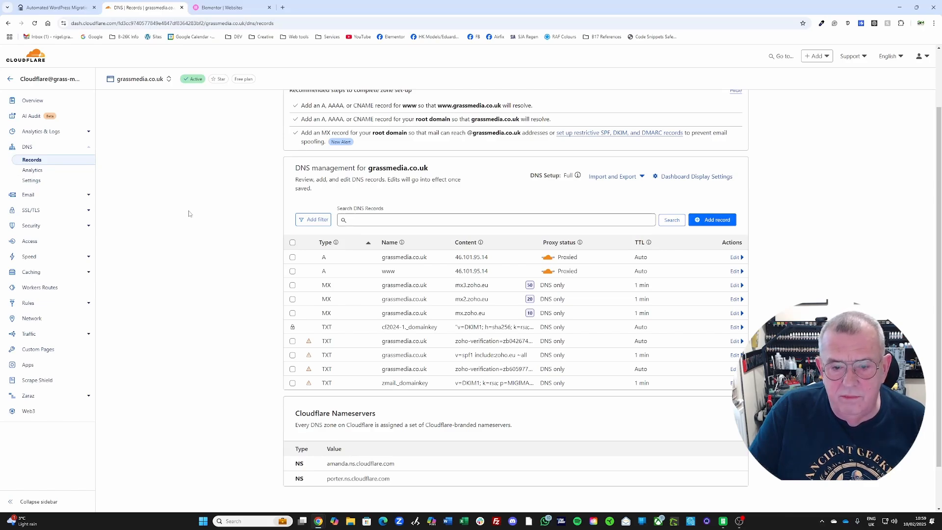
scroll(191, 191, "down", 1)
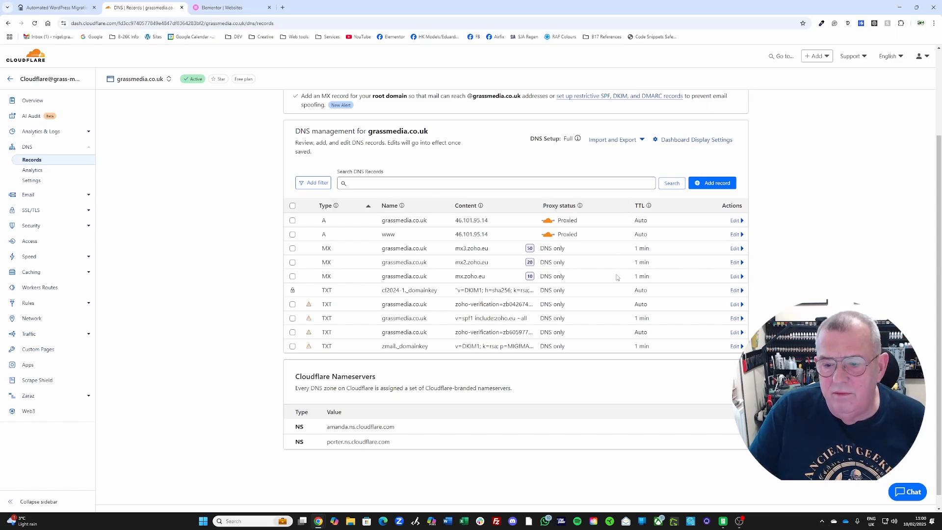
- Copy the migration key from Elementor and paste it into the MigrateGuru Migration Key field
left_click(223, 7)
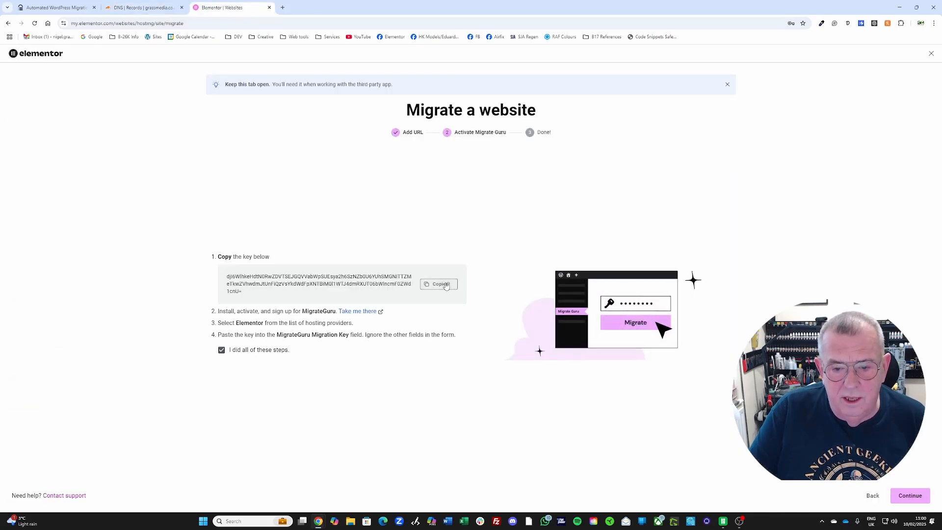
left_click(69, 9)
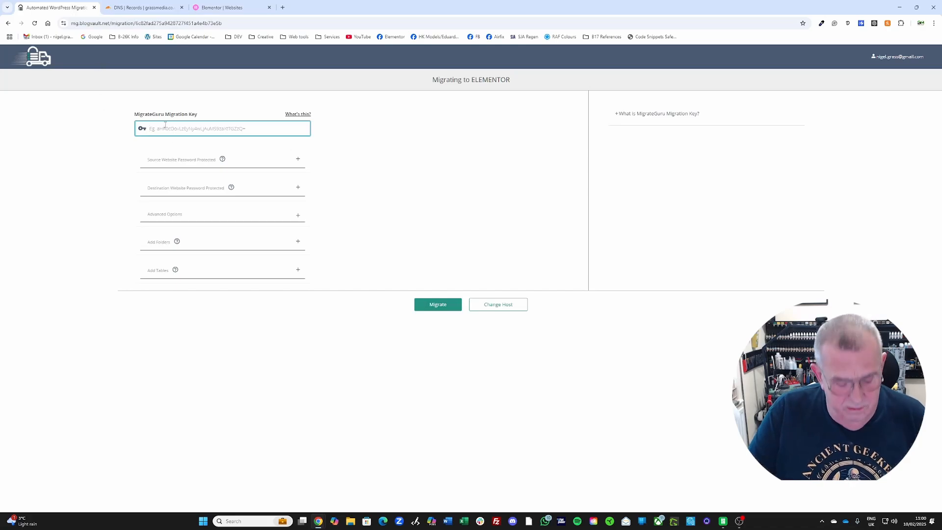
key("ctrl+v")
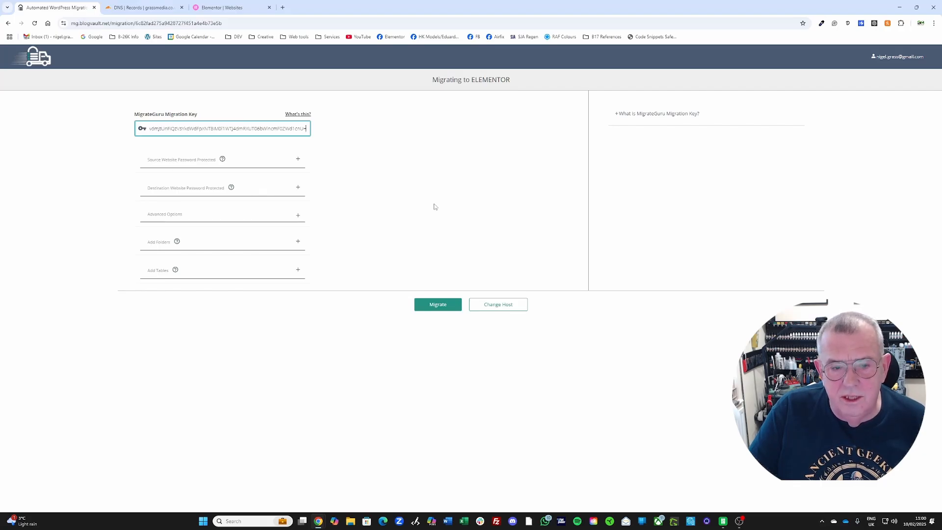
- Pause Cloudflare for grassmedia.co.uk from the domain's overview page
left_click(124, 6)
scroll(242, 154, "up", 3)
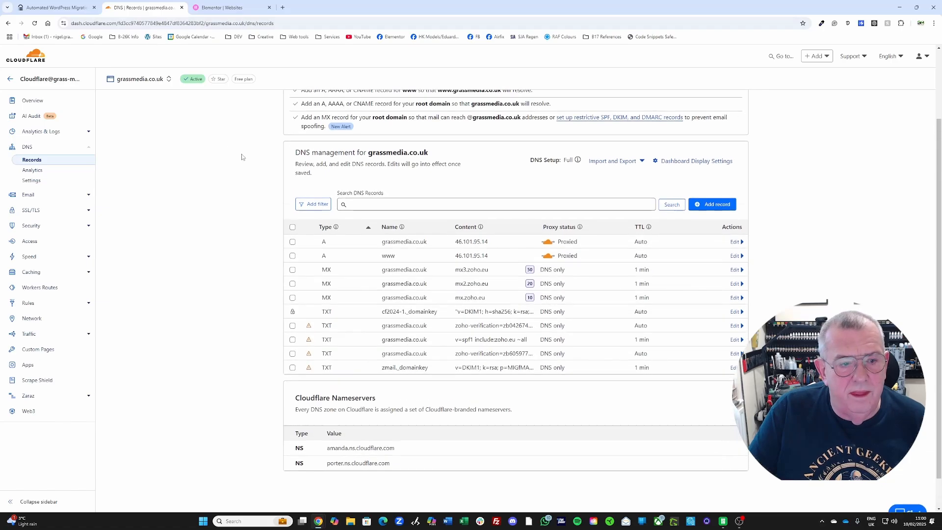
left_click(29, 102)
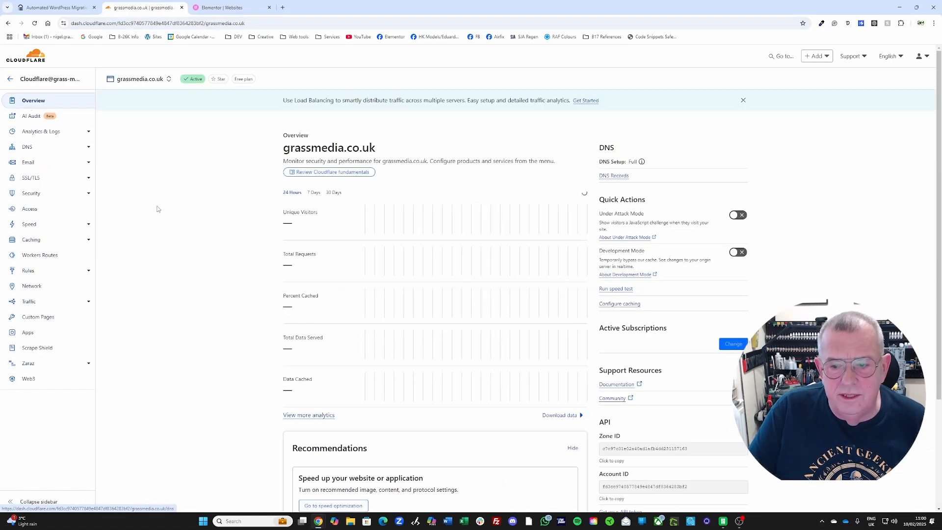
scroll(211, 226, "down", 4)
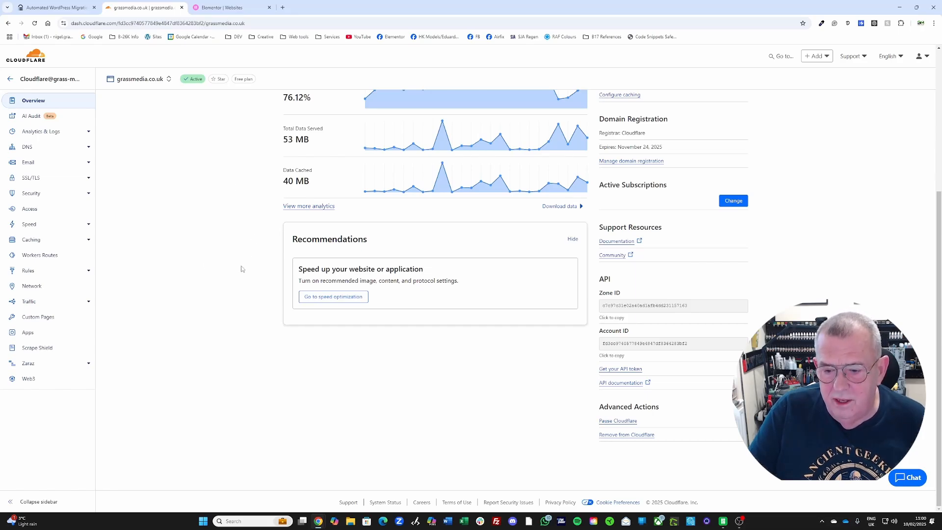
left_click(618, 421)
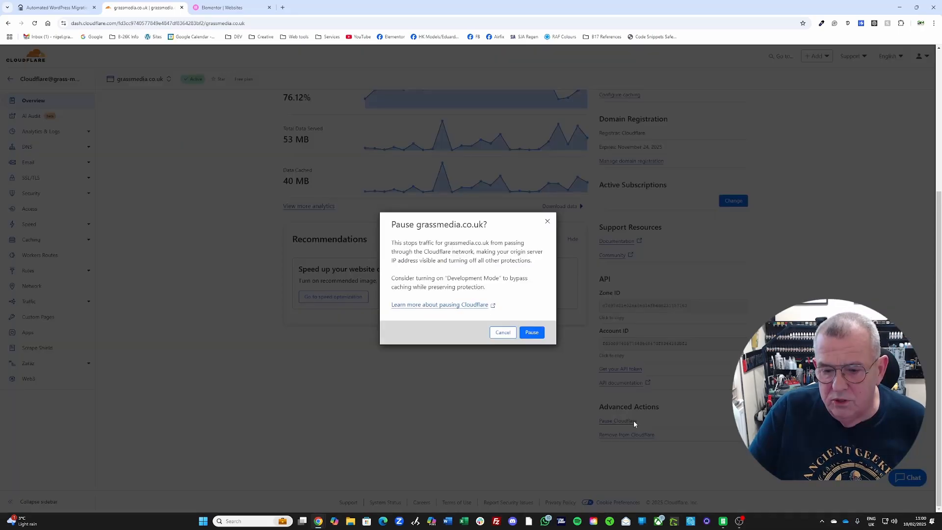
left_click(533, 333)
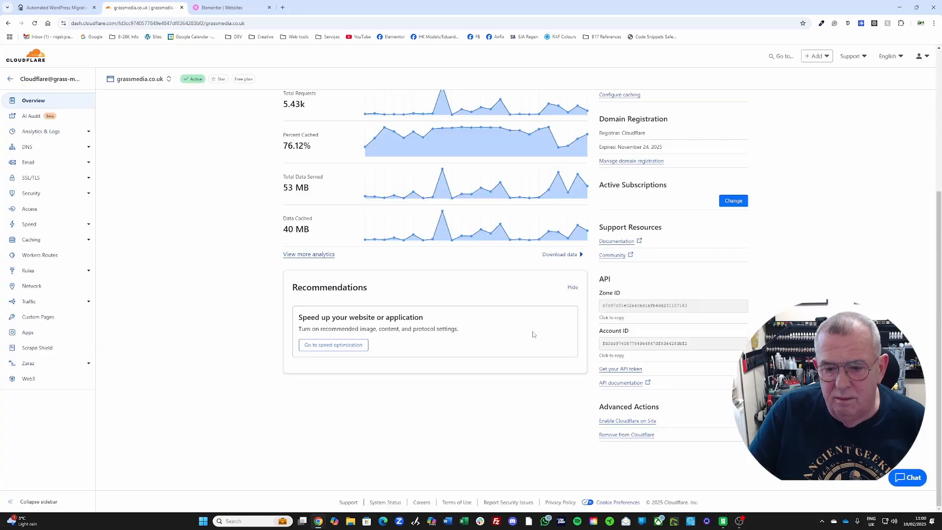
- Recheck the Migrate Guru form and complete the Activate Migrate Guru stage of Elementor's migration wizard
left_click(215, 8)
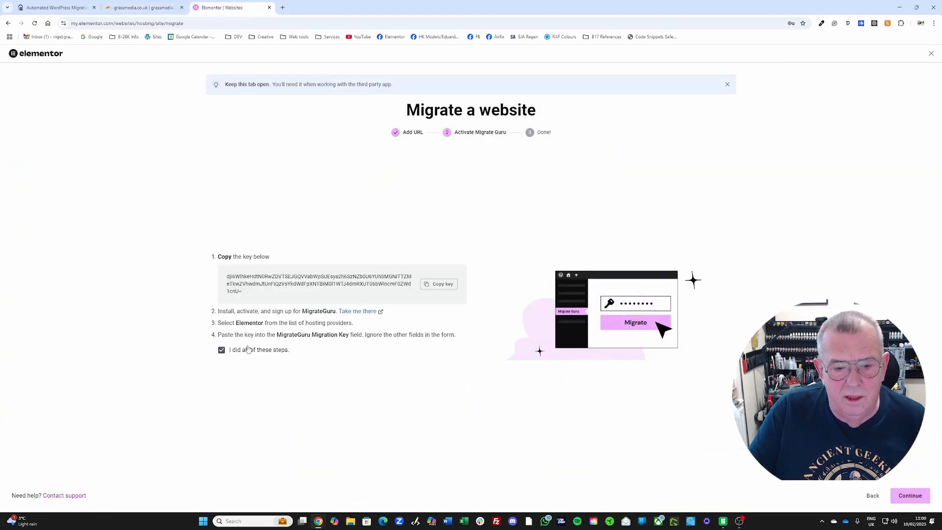
left_click(20, 7)
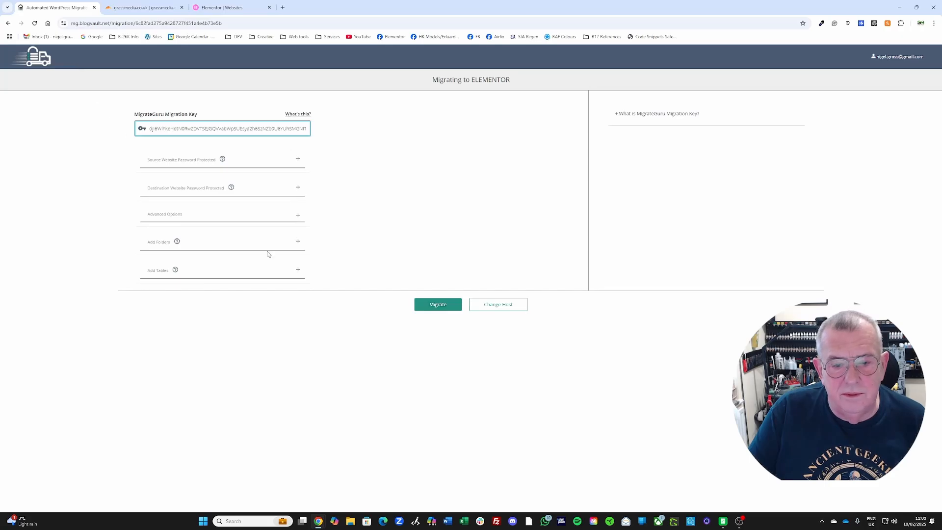
left_click(257, 8)
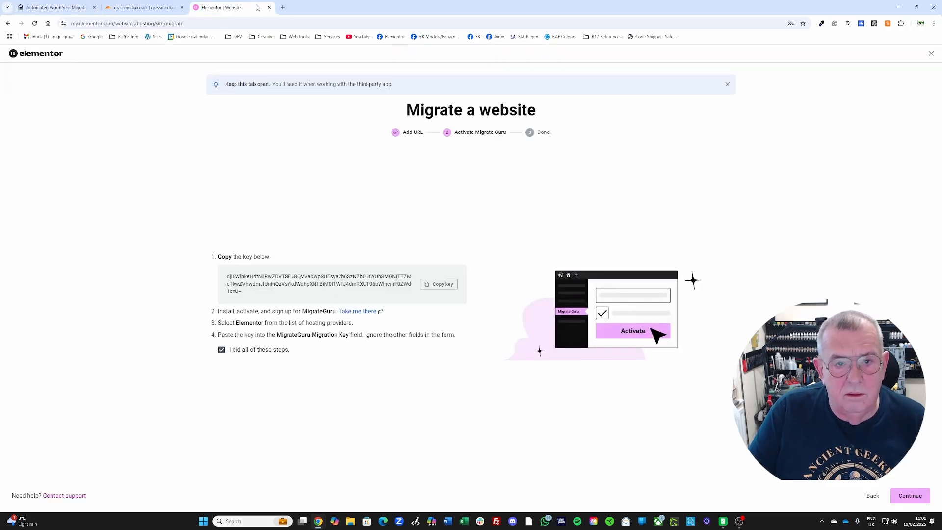
left_click(911, 496)
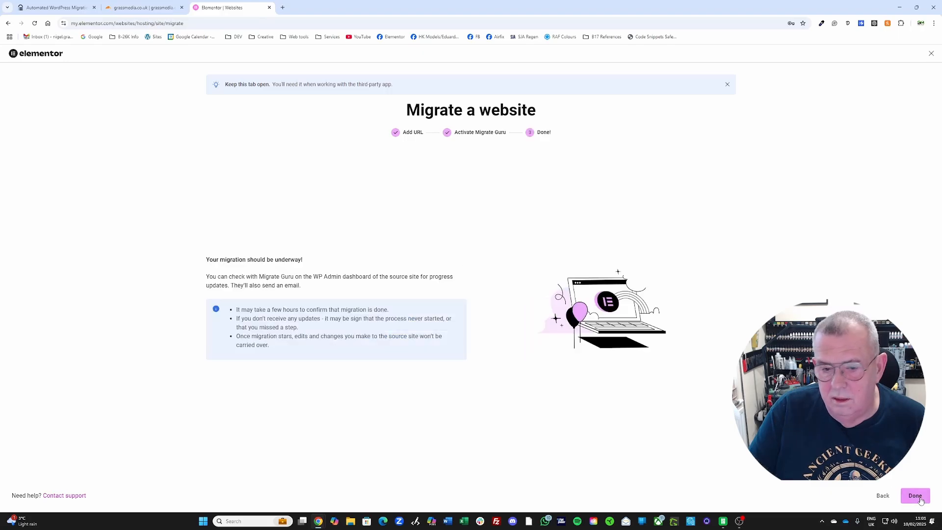
- Start the Migrate Guru migration to Elementor and finish the migration wizard on the Elementor side
left_click(54, 9)
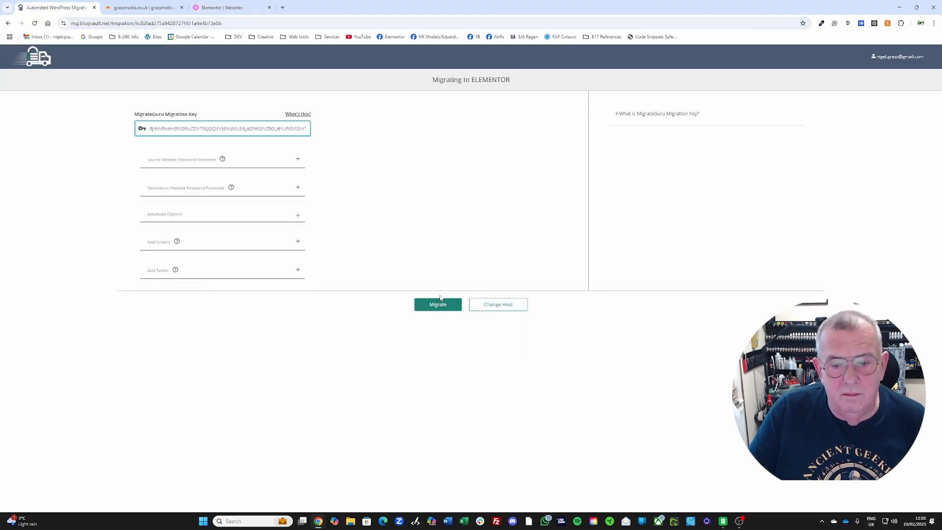
left_click(435, 306)
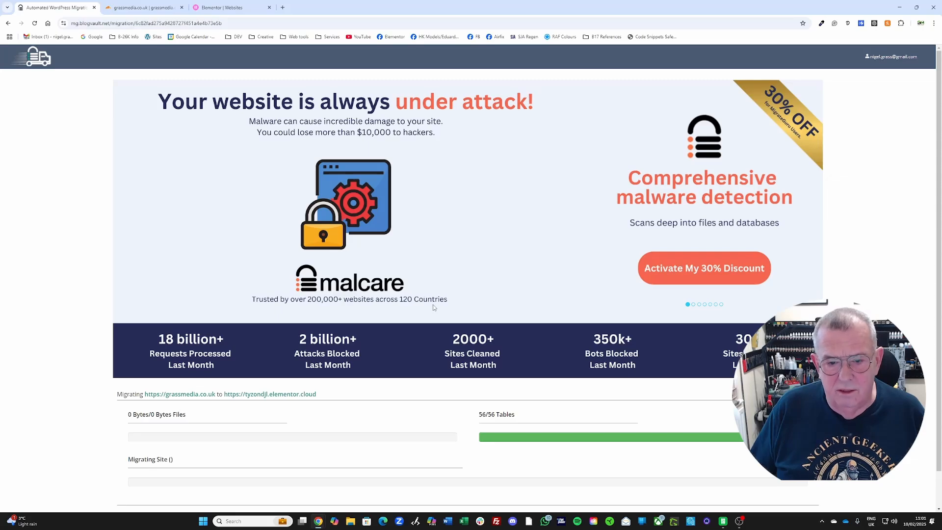
key("alt+space")
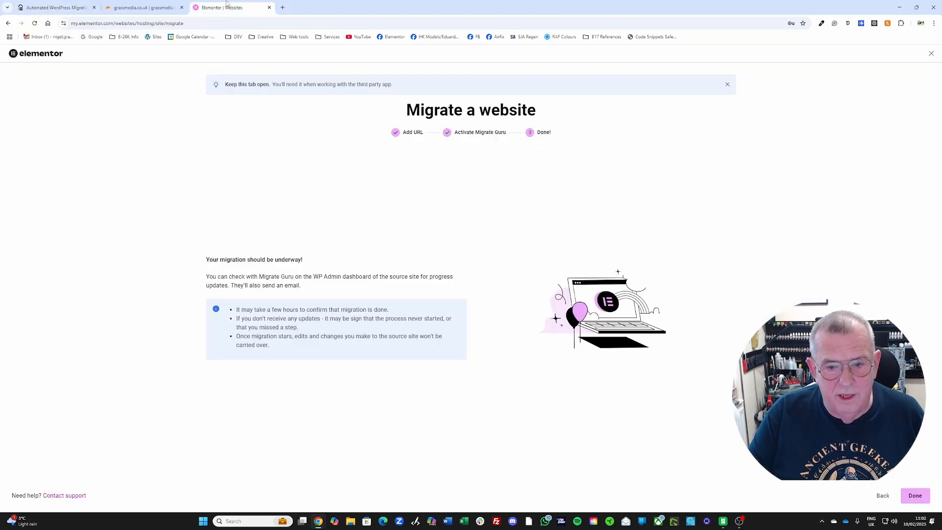
left_click(914, 496)
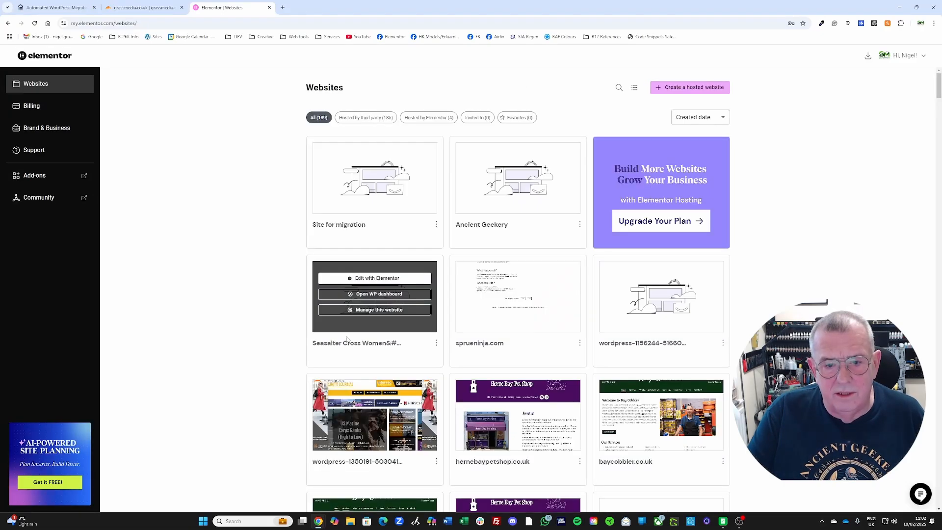
- Check the migration site's entry in Elementor's website list, Cloudflare's overview of grassmedia.co.uk and the Migrate Guru progress
mouse_move(361, 231)
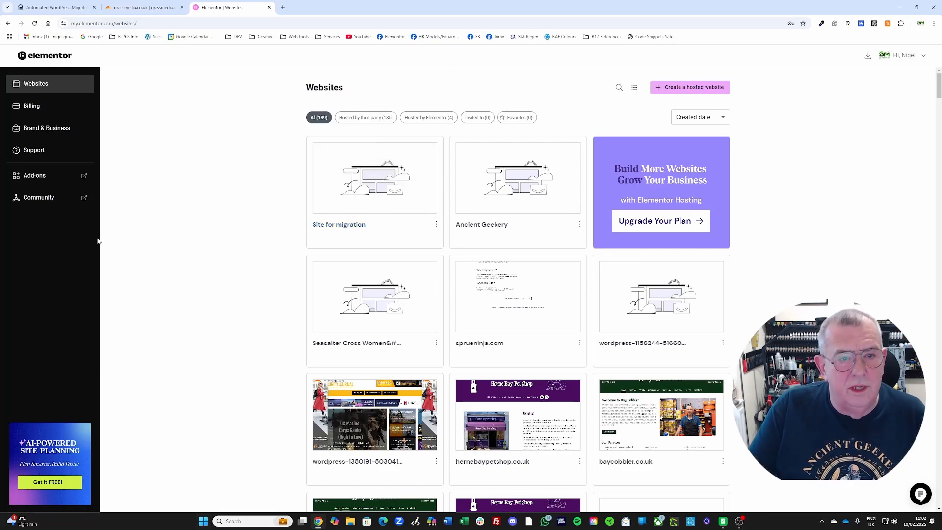
left_click(155, 8)
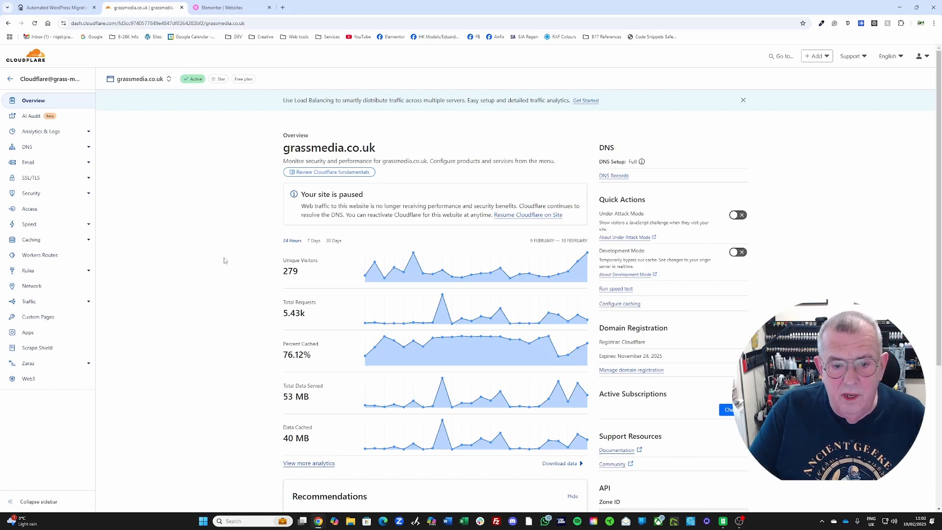
left_click(68, 9)
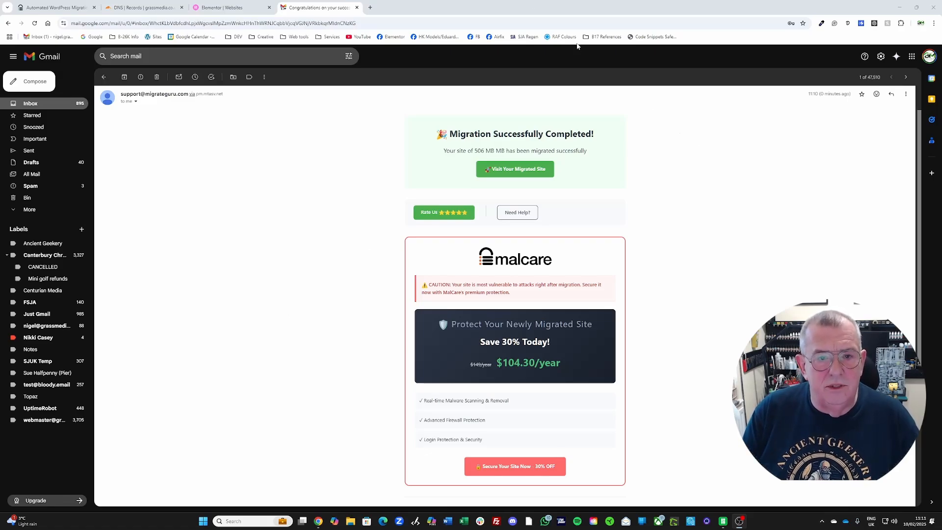
- Refresh Elementor's website list and open the WordPress dashboard of the migrated Grass Media Web Design site
left_click(246, 9)
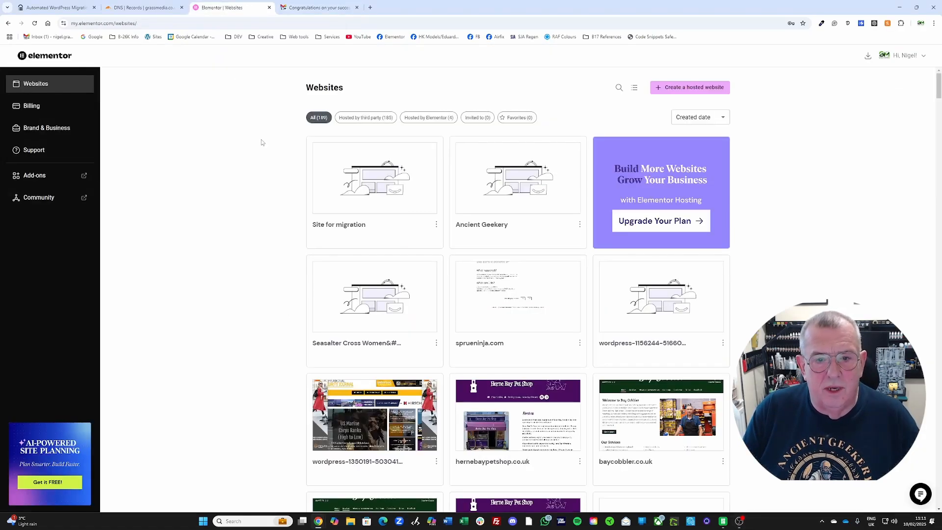
key("F5")
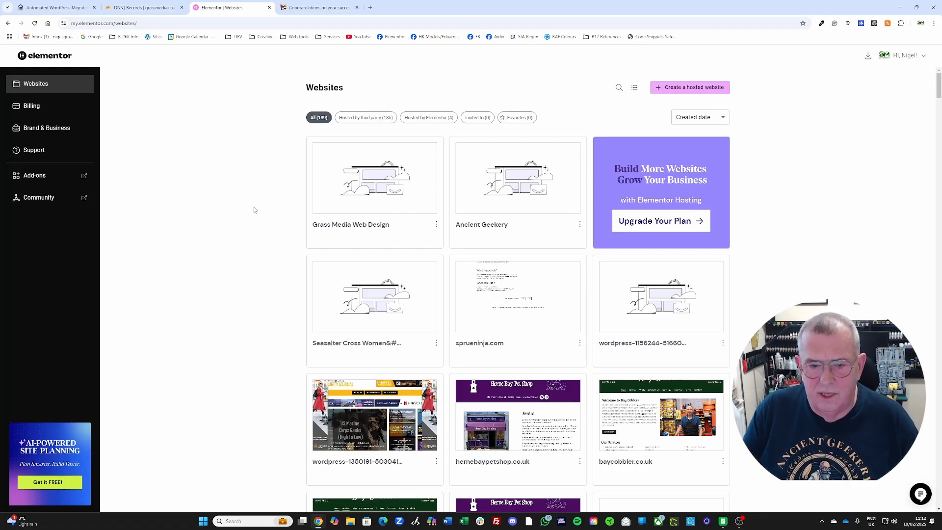
mouse_move(373, 181)
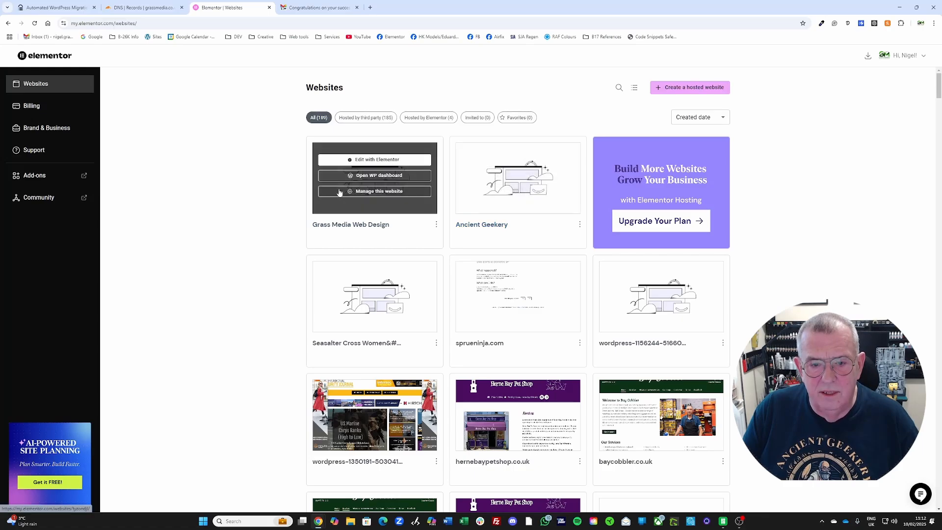
left_click(378, 177)
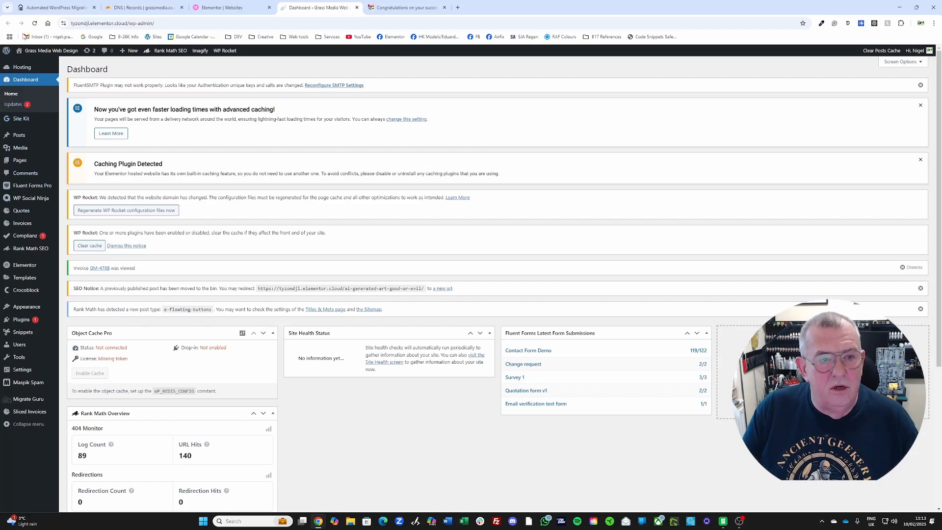
- Inspect the migrated site's temporary address, then visit its front page and try out the site menu
left_click(105, 24)
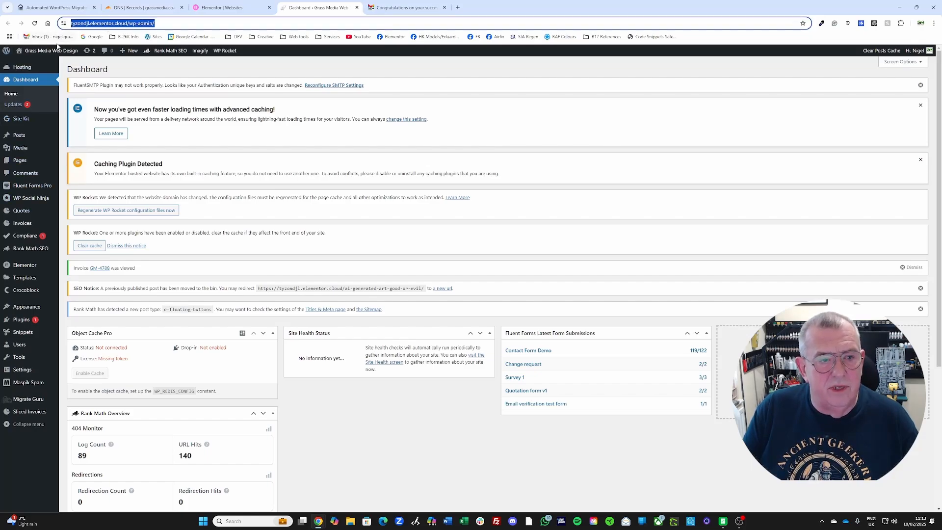
left_click(41, 65)
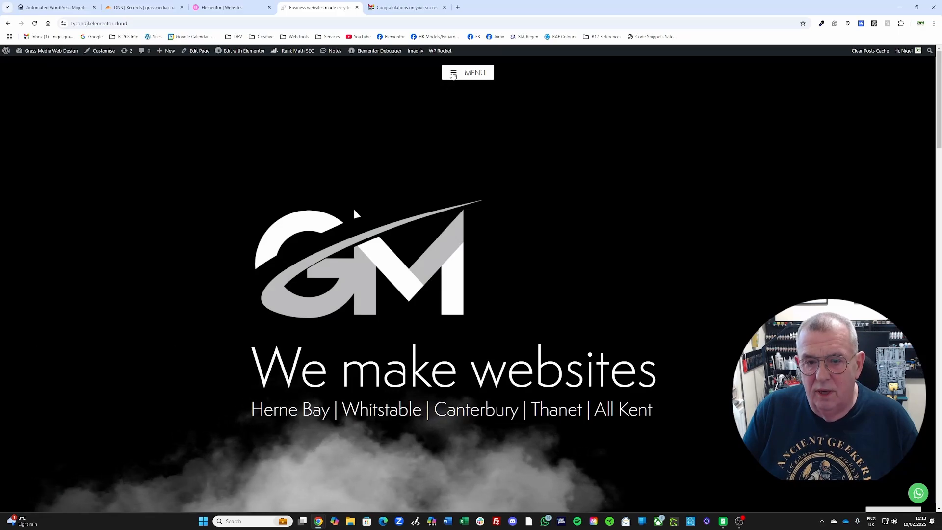
left_click(451, 73)
left_click(687, 59)
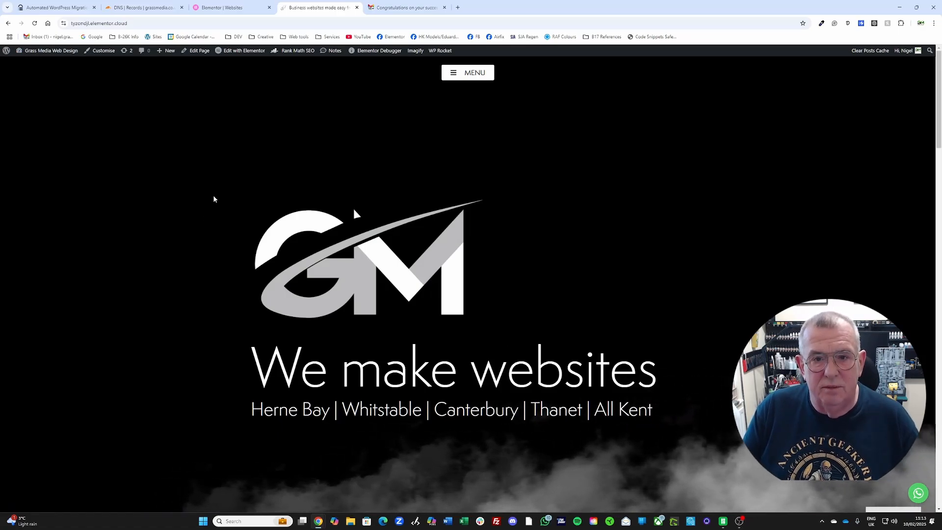
- Close the migration confirmation email and open Elementor's management overview for Grass Media Web Design
left_click(448, 7)
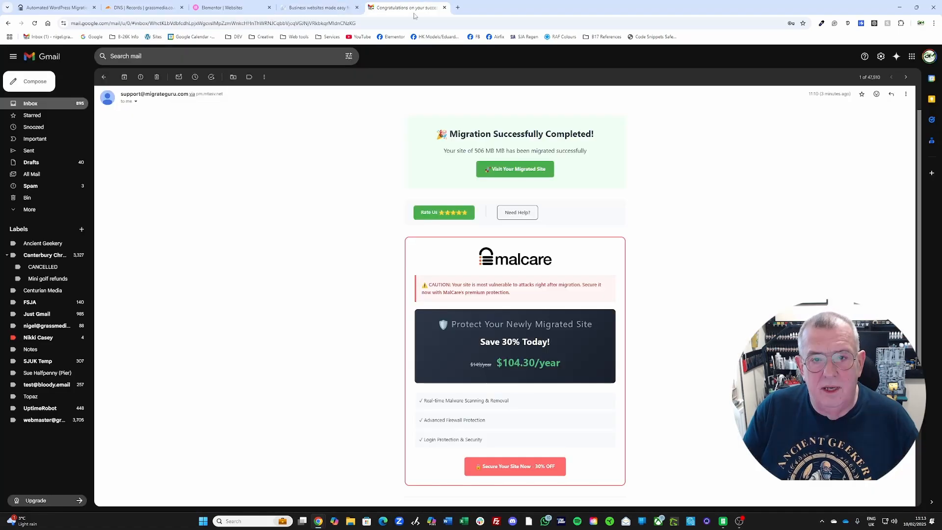
left_click(445, 8)
left_click(231, 8)
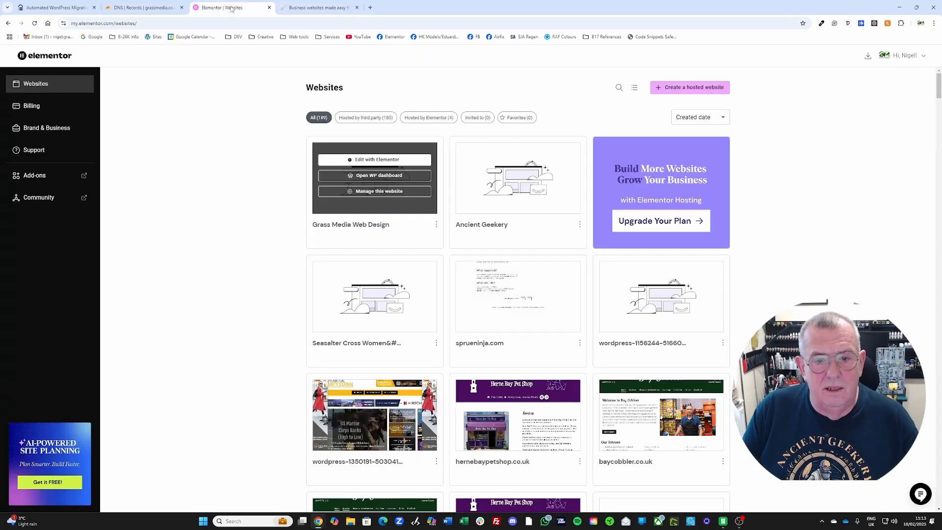
left_click(381, 192)
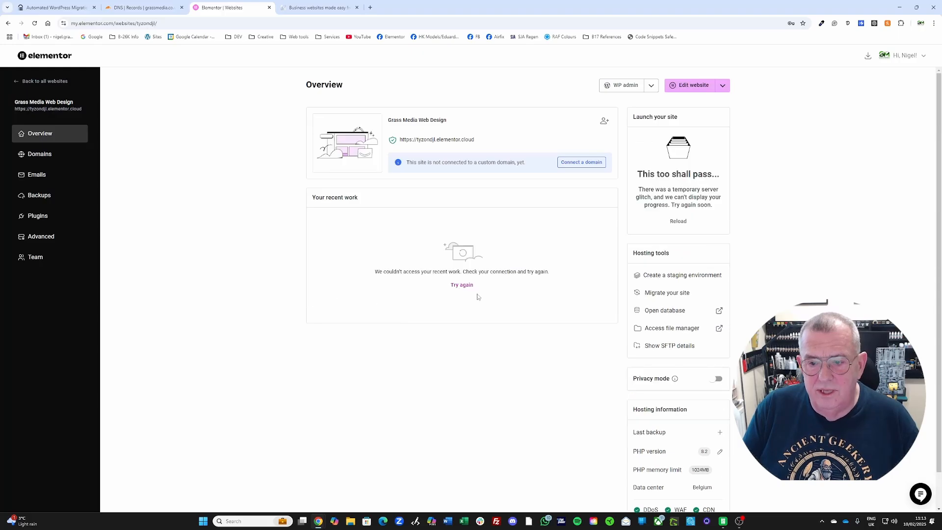
- Connect grassmedia.co.uk as the website's primary custom domain, including its www version, and proceed to the domain provider sign-in stage
left_click(579, 163)
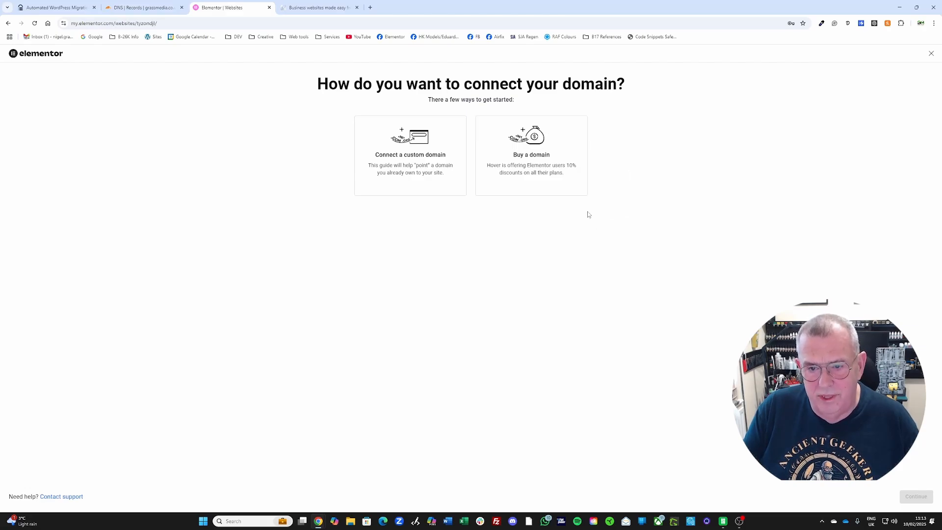
left_click(381, 169)
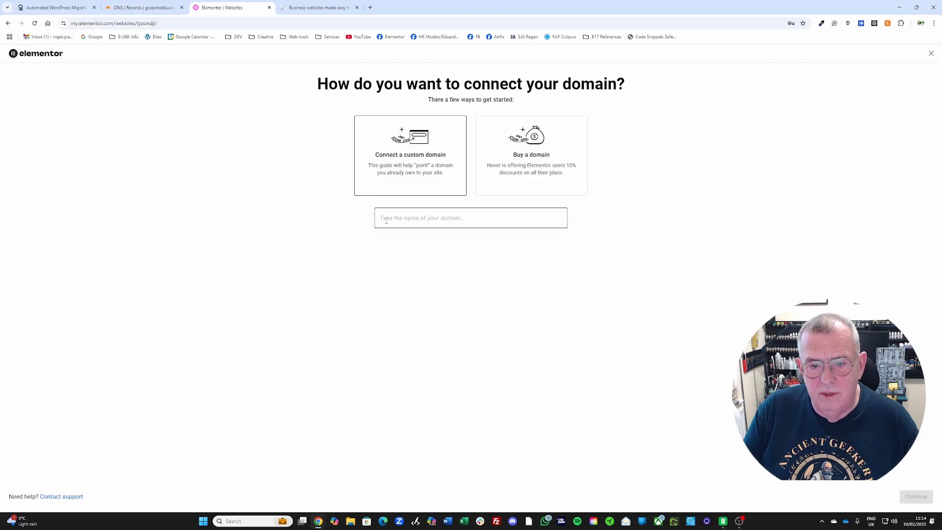
type("gra")
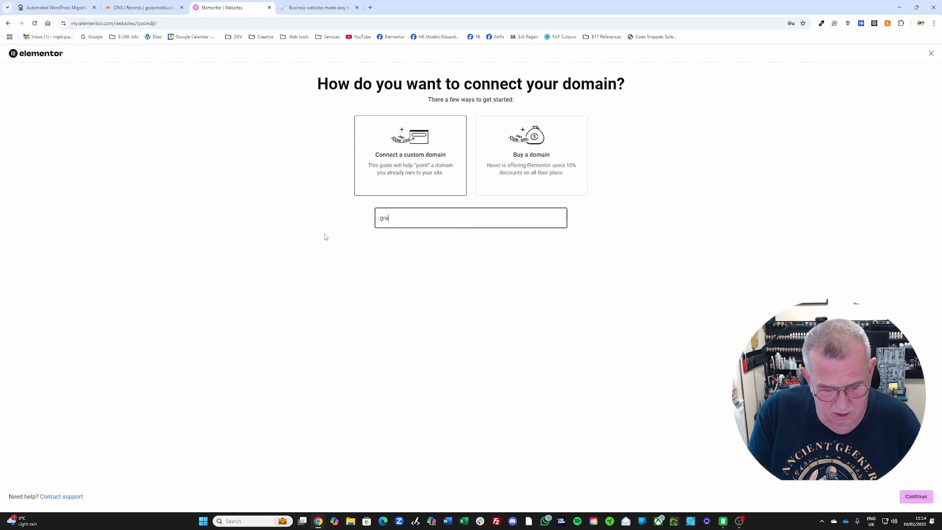
type("ssmedia.co.uk")
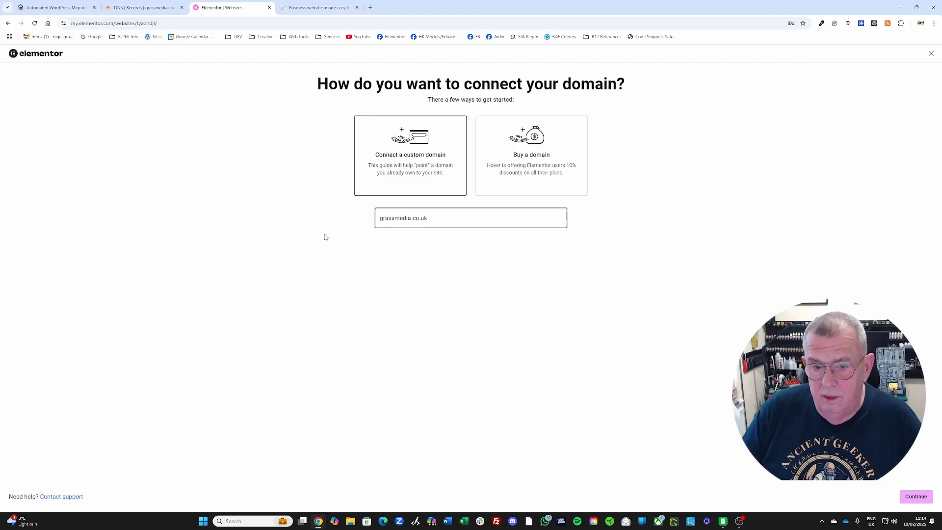
left_click(916, 496)
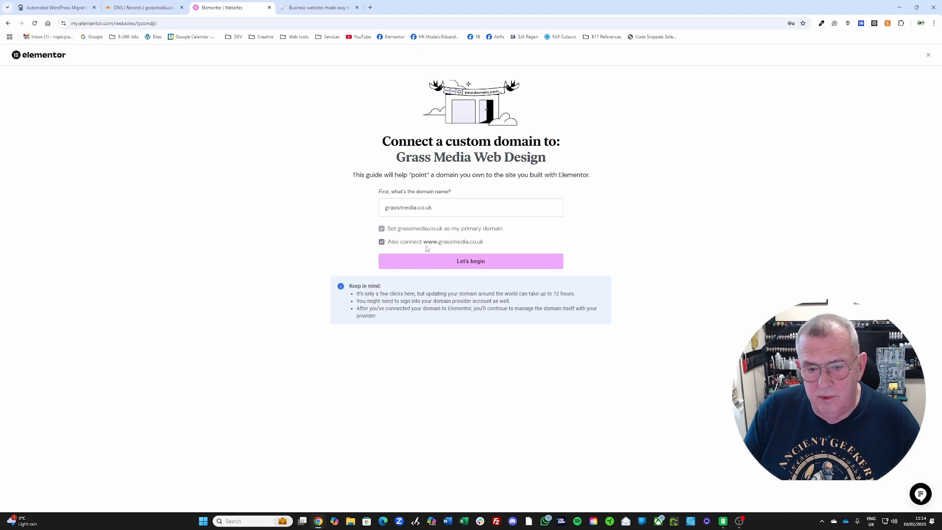
left_click(464, 263)
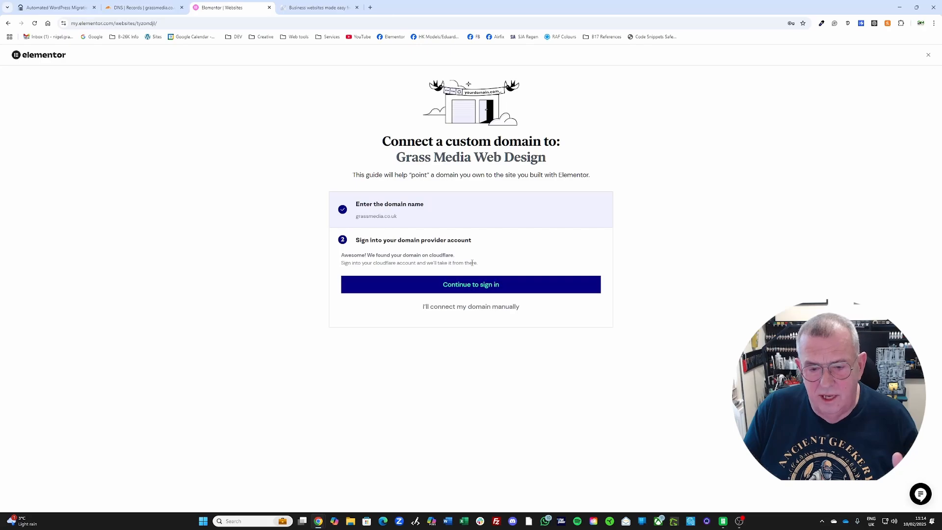
- Authorize Elementor's DNS records in Cloudflare, confirm deleting the conflicting records with grassmedia.co.uk, and finish connecting the domain
left_click(475, 288)
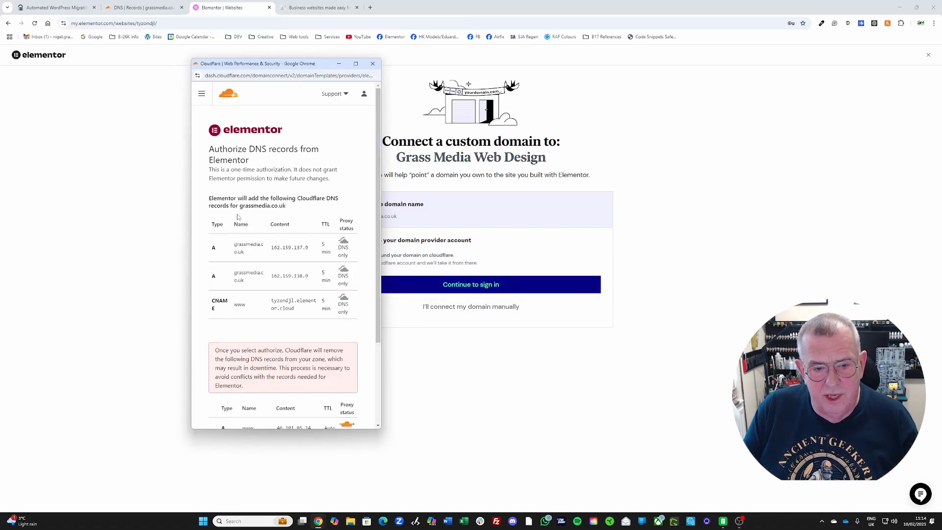
scroll(240, 218, "down", 1)
scroll(239, 232, "down", 1)
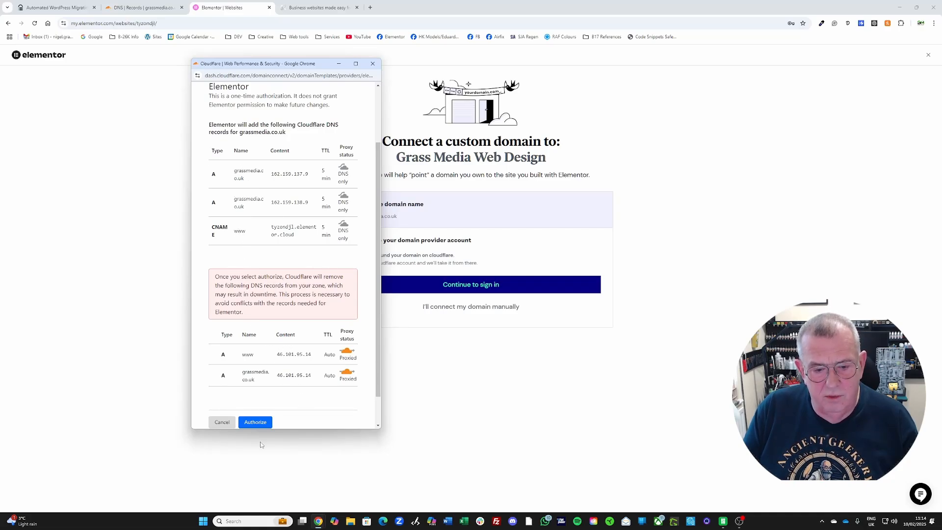
left_click(253, 424)
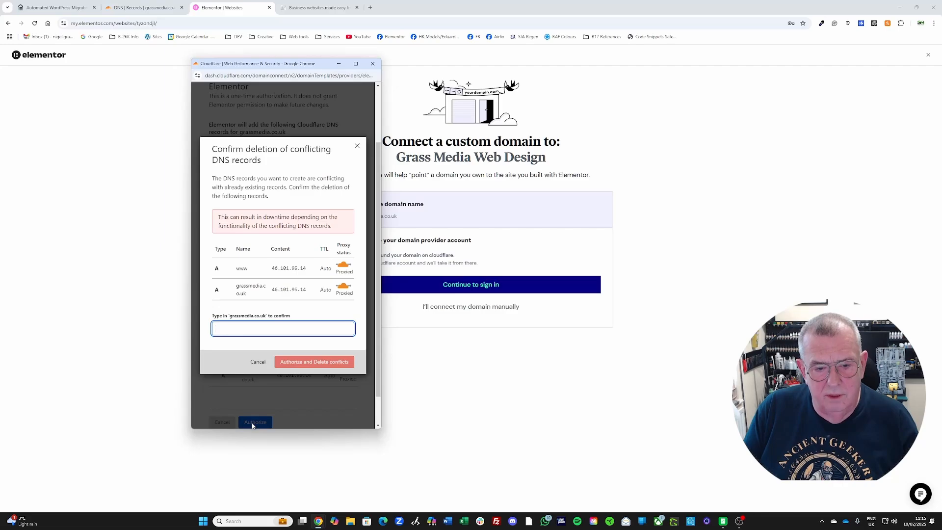
type("gras")
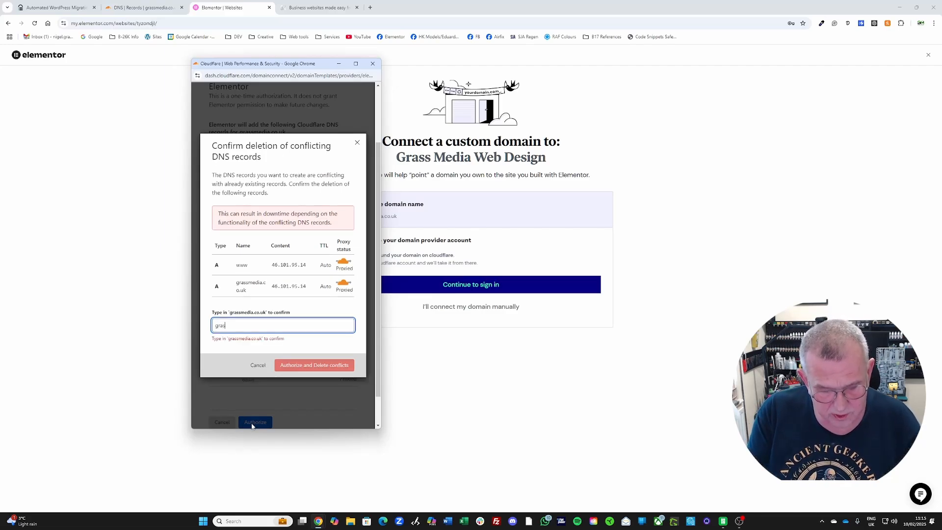
type("smedi")
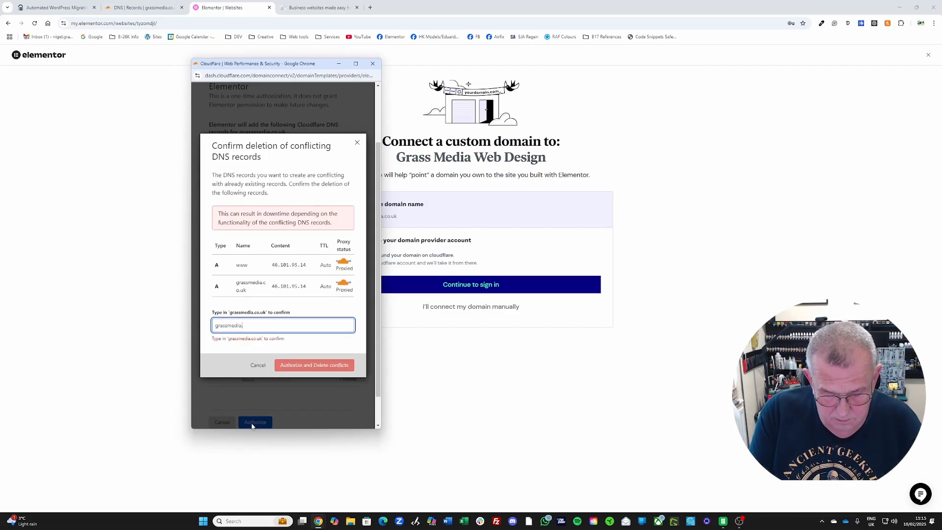
type("a.co.uk")
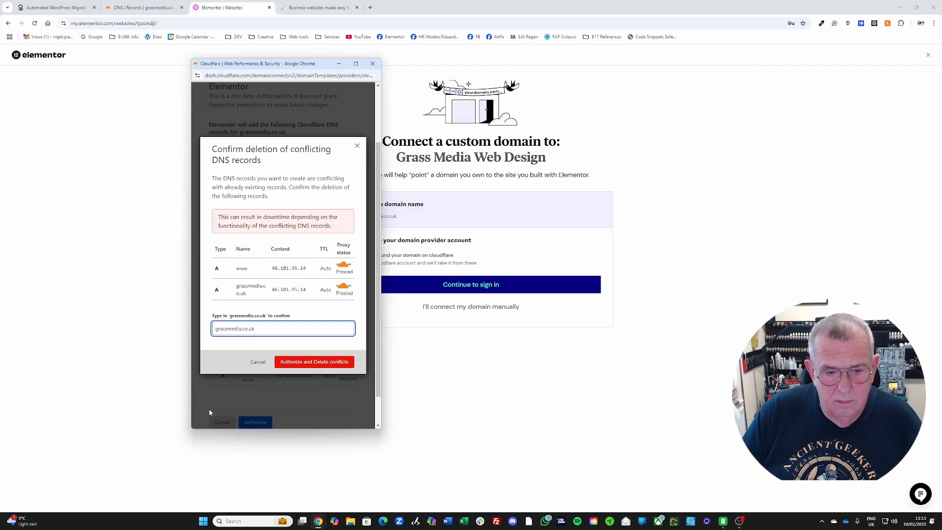
left_click(303, 362)
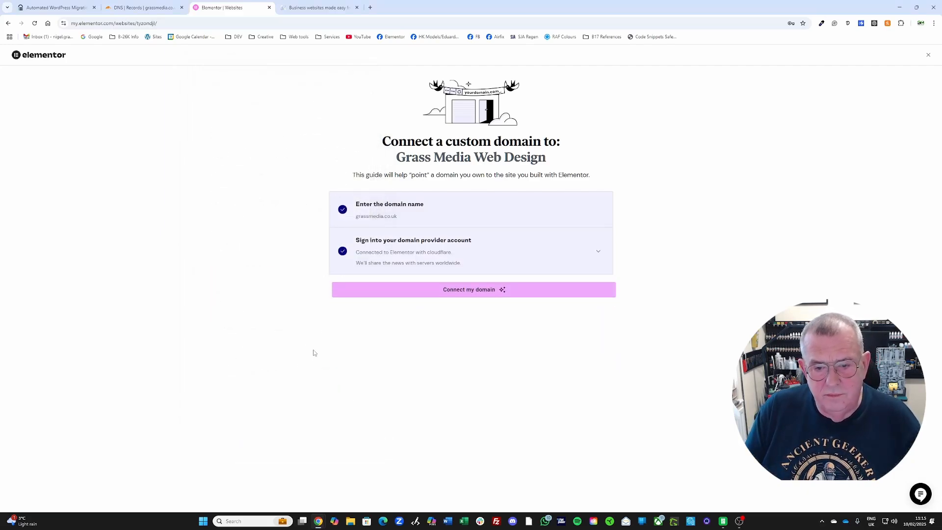
left_click(454, 291)
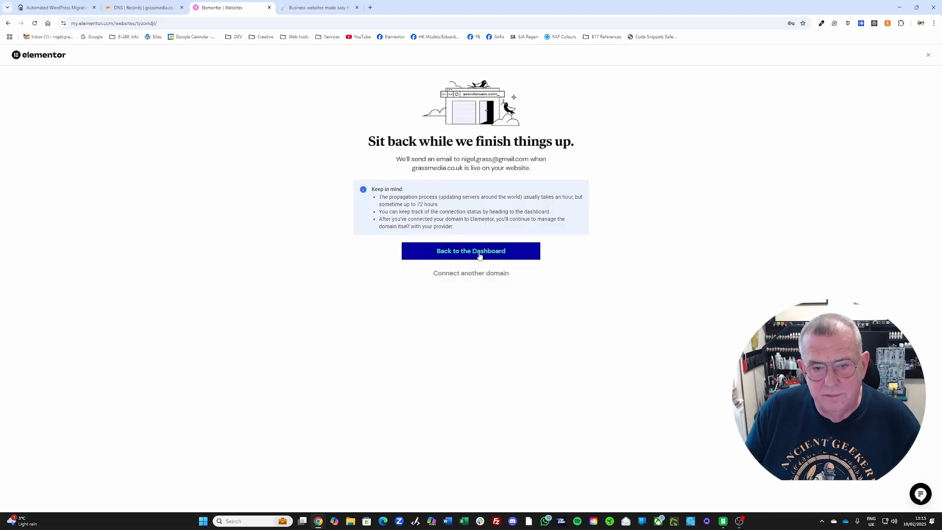
left_click(479, 258)
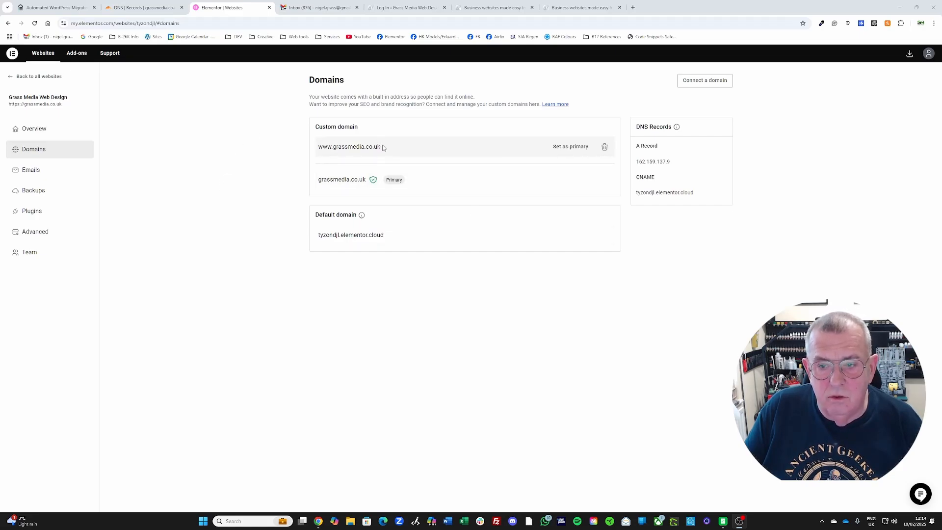
- Review the website's Elementor overview, then open the WordPress dashboard from the live grassmedia.co.uk site
left_click(30, 127)
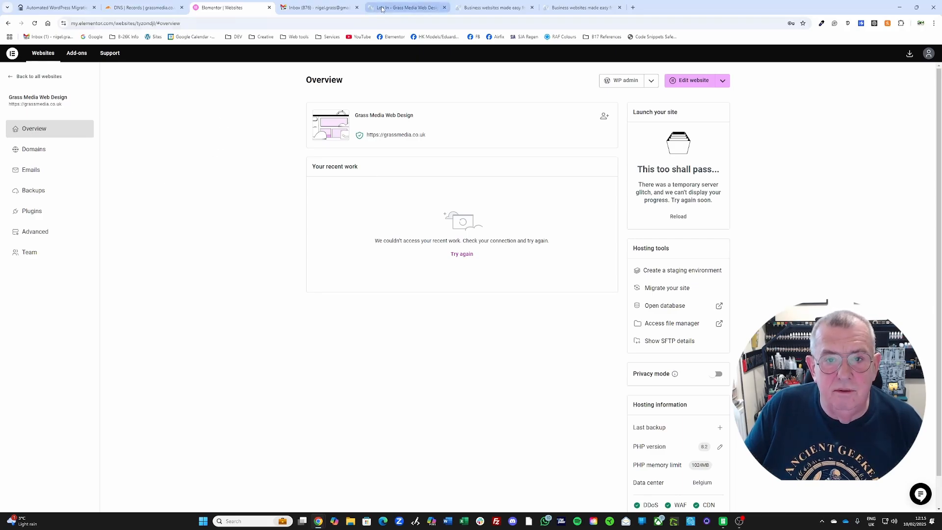
left_click(493, 9)
mouse_move(44, 53)
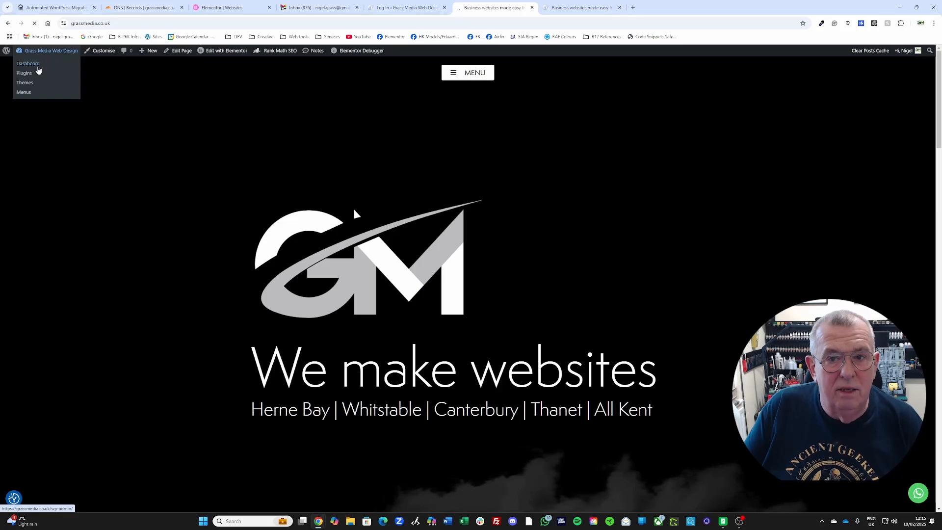
left_click(36, 65)
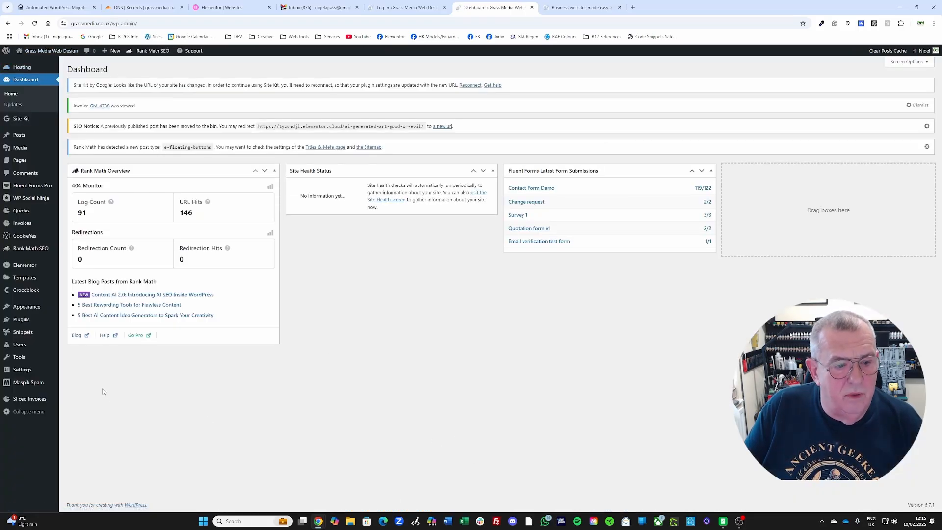
- Open the migrated site's installed plugins and review the whole list, including which plugins are active and inactive
left_click(21, 320)
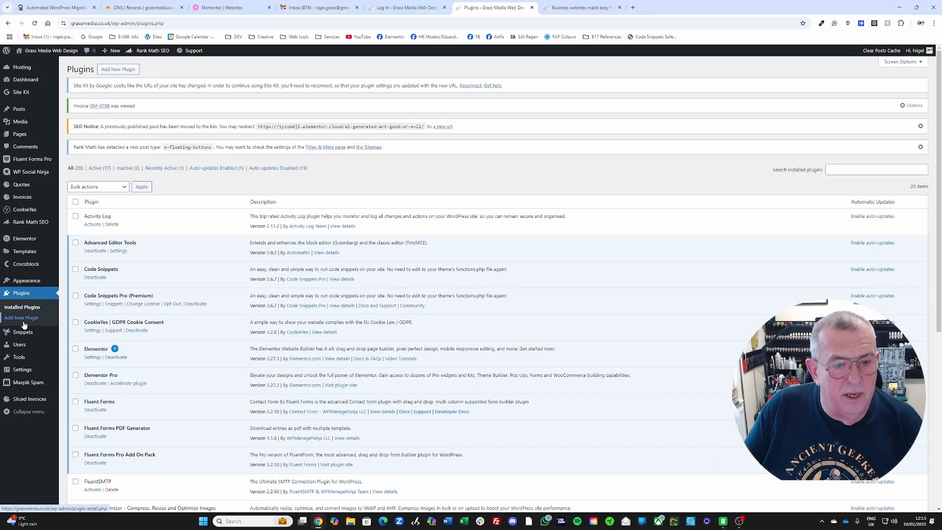
scroll(140, 251, "down", 4)
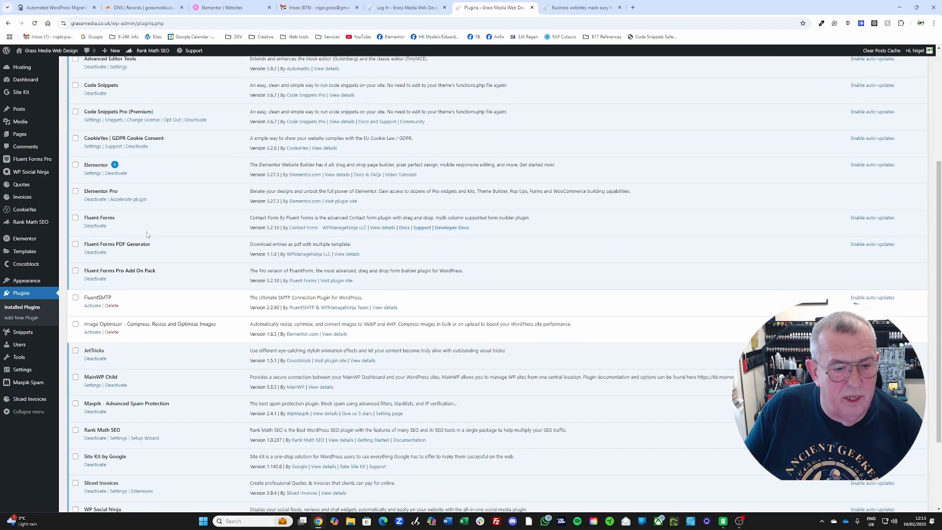
scroll(201, 213, "down", 2)
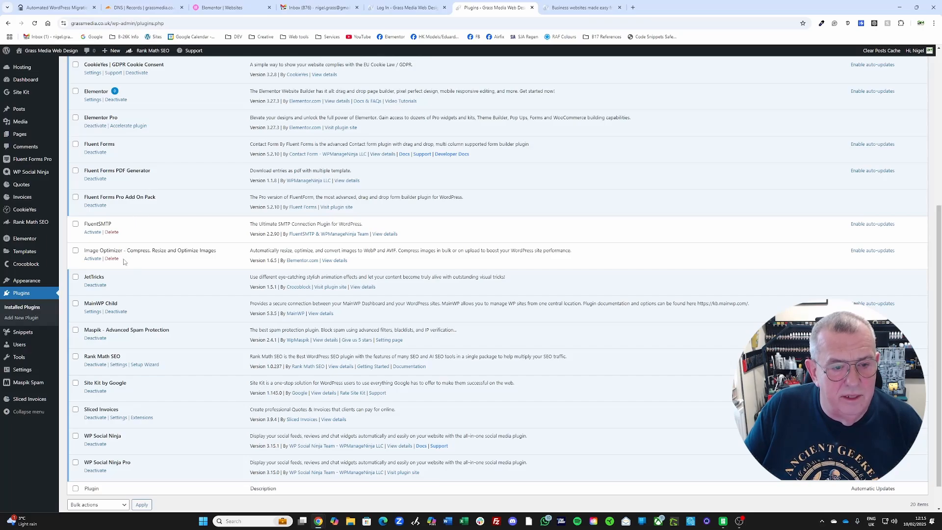
scroll(123, 254, "down", 2)
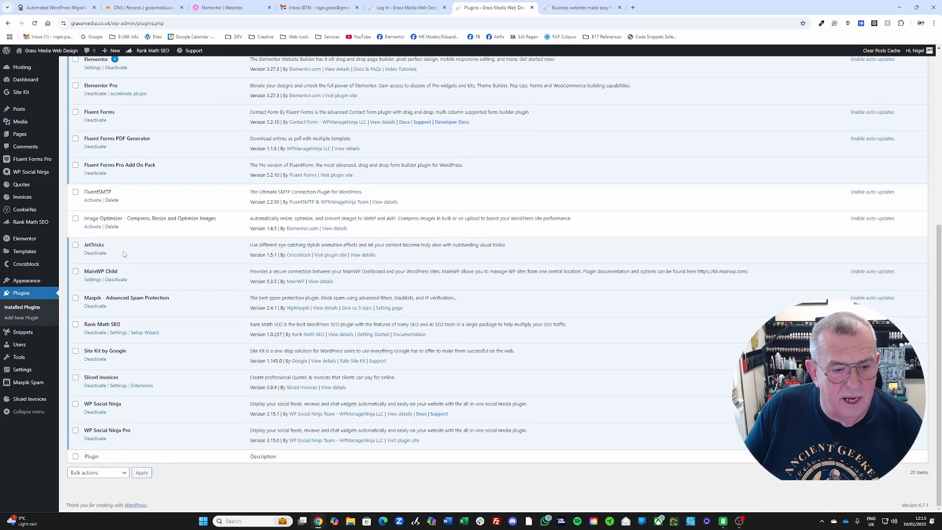
scroll(123, 255, "up", 2)
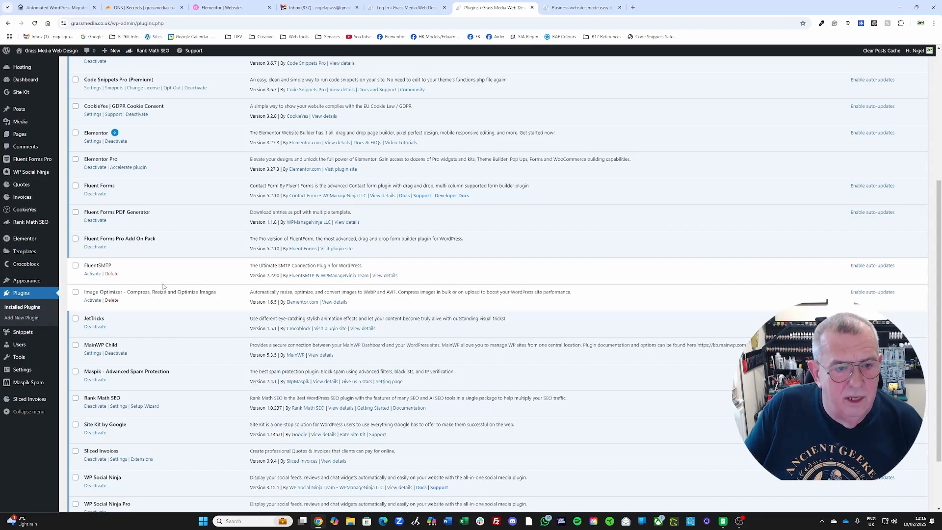
scroll(163, 283, "down", 2)
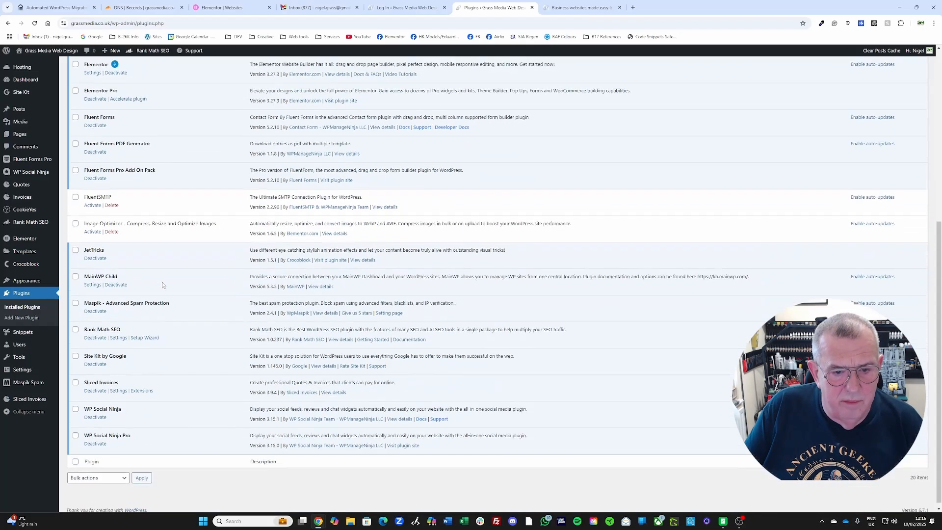
scroll(207, 307, "up", 5)
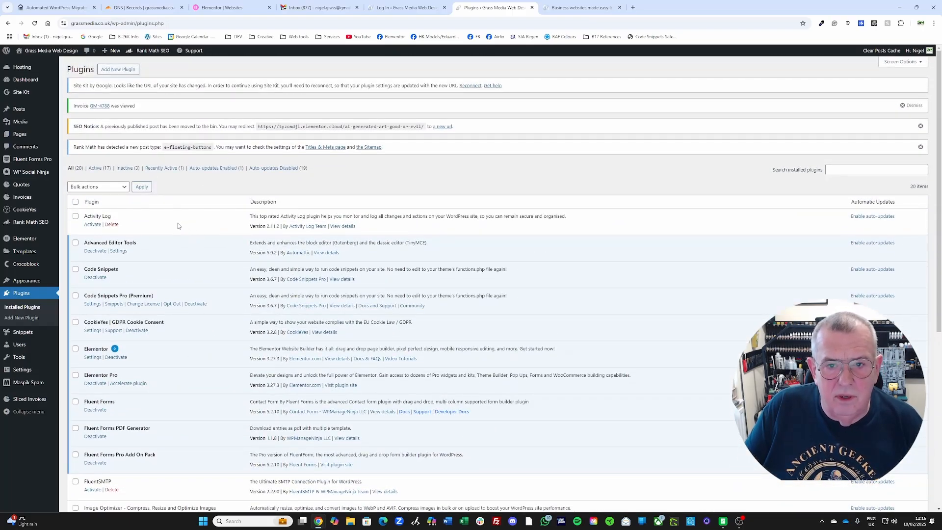
- Visit the live grassmedia.co.uk home page from the WordPress admin and check its content through the page
left_click(34, 67)
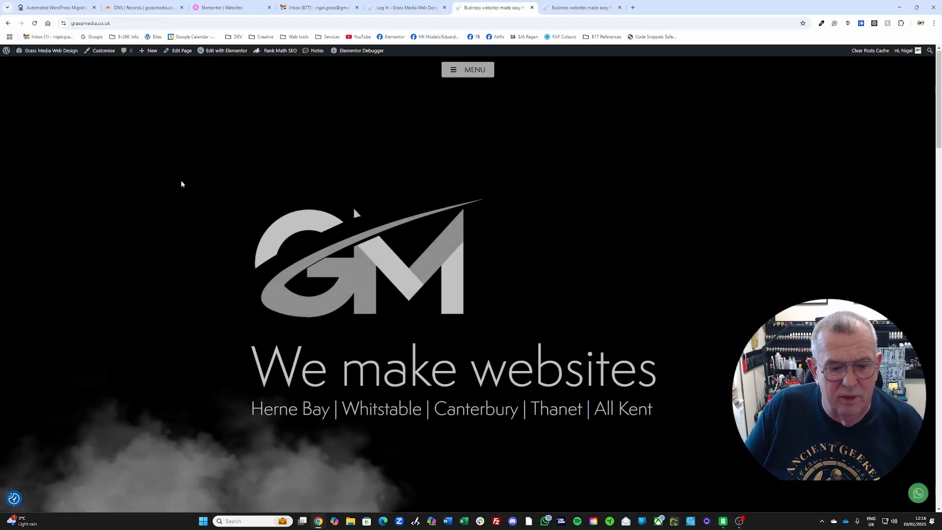
scroll(246, 243, "down", 5)
scroll(246, 242, "down", 7)
scroll(242, 172, "up", 12)
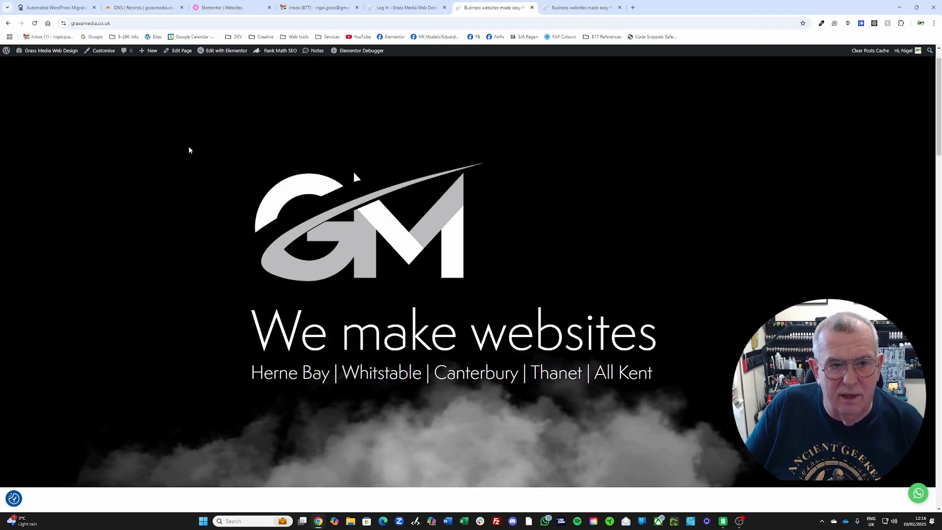
scroll(393, 292, "down", 5)
scroll(287, 189, "up", 6)
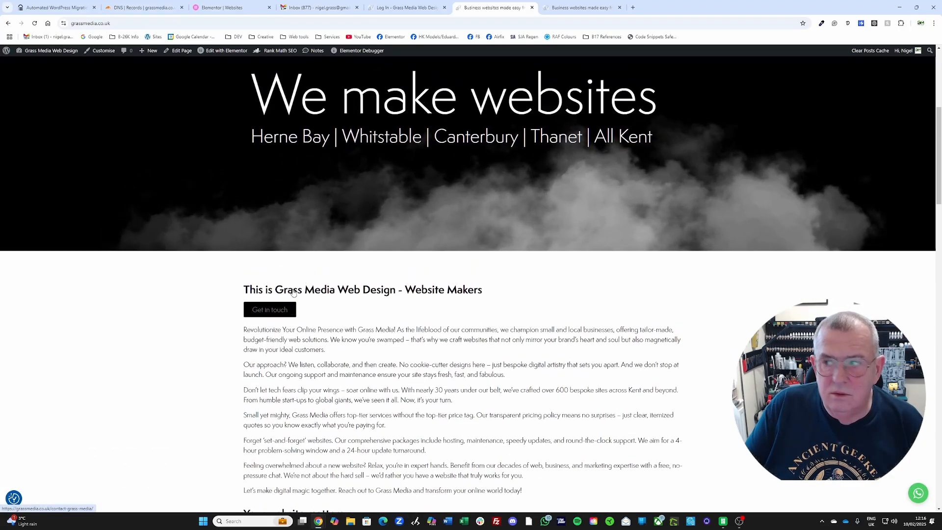